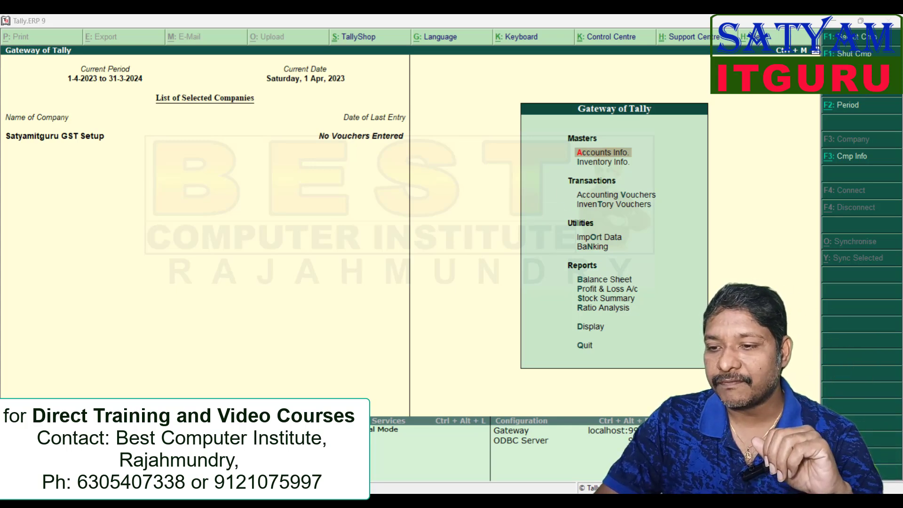
# - Enable Goods and Services Tax in the company's statutory and taxation features and open its GST details for setup
pyautogui.press('F11')
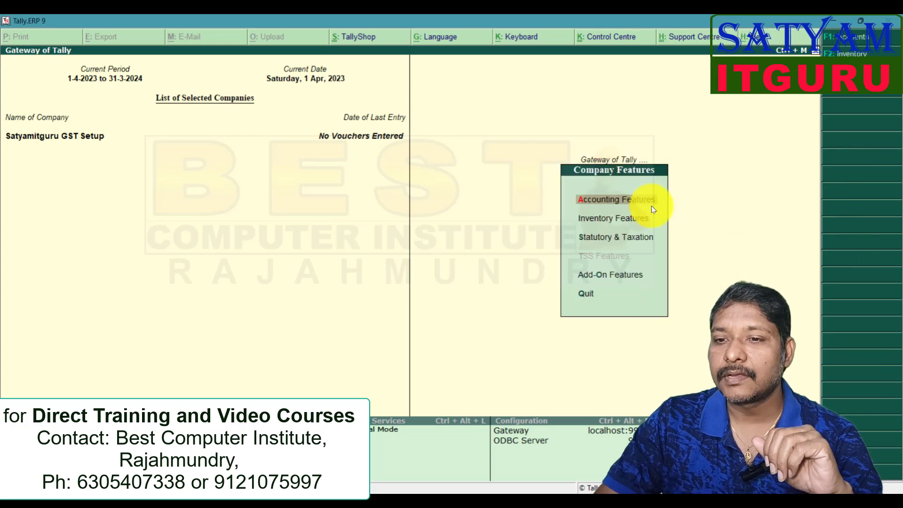
pyautogui.click(631, 240)
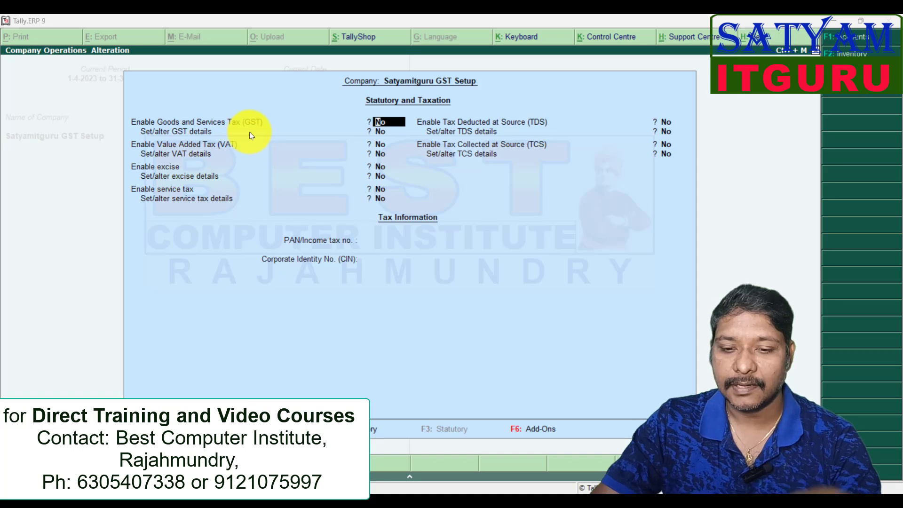
pyautogui.write('yes')
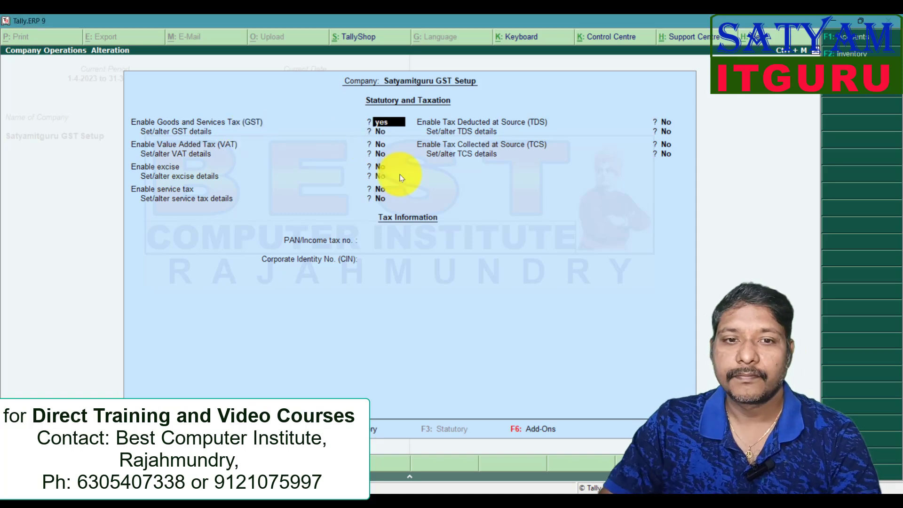
pyautogui.press('Return')
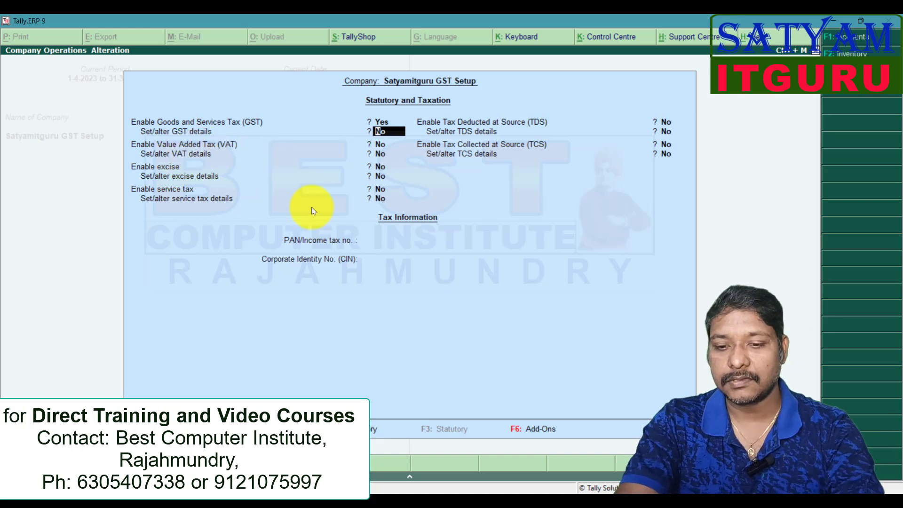
pyautogui.write('y')
pyautogui.press('Return')
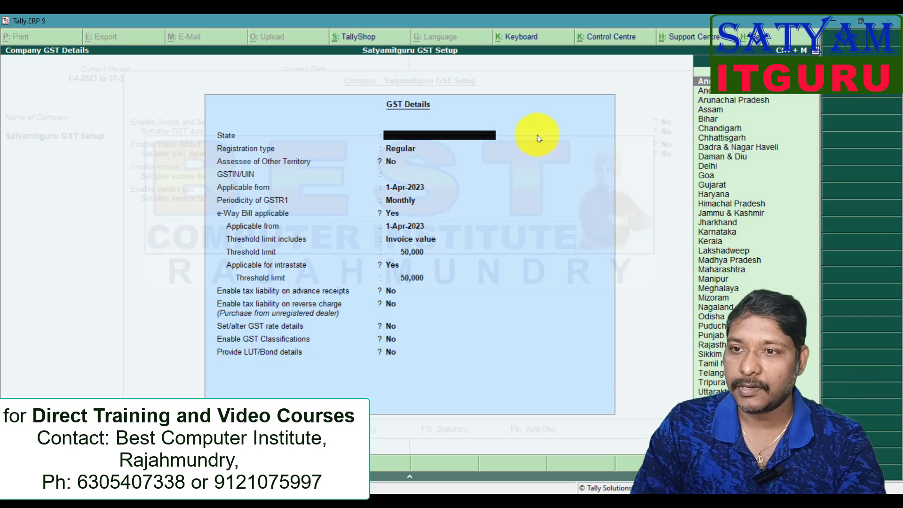
# - Set the company's GST state to Andhra Pradesh with registration type Regular, and fill in the GSTIN/UIN
pyautogui.press('Down')
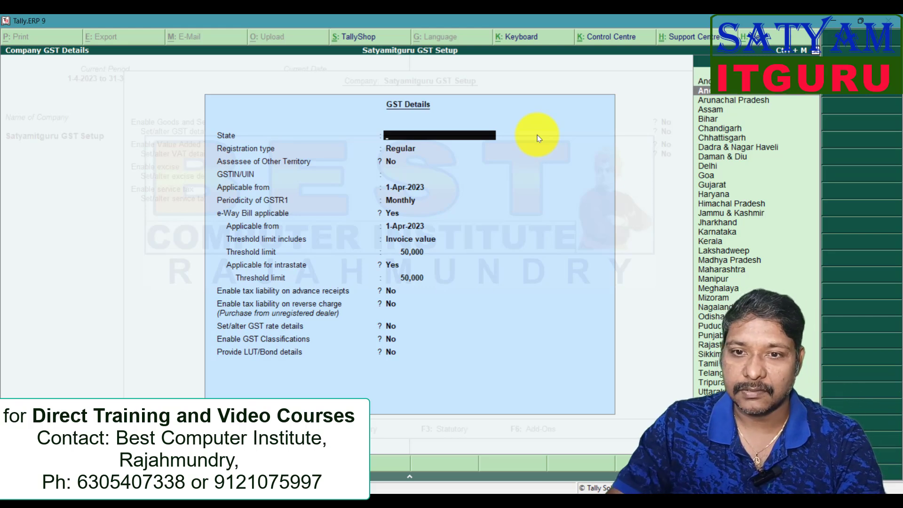
pyautogui.press('Return')
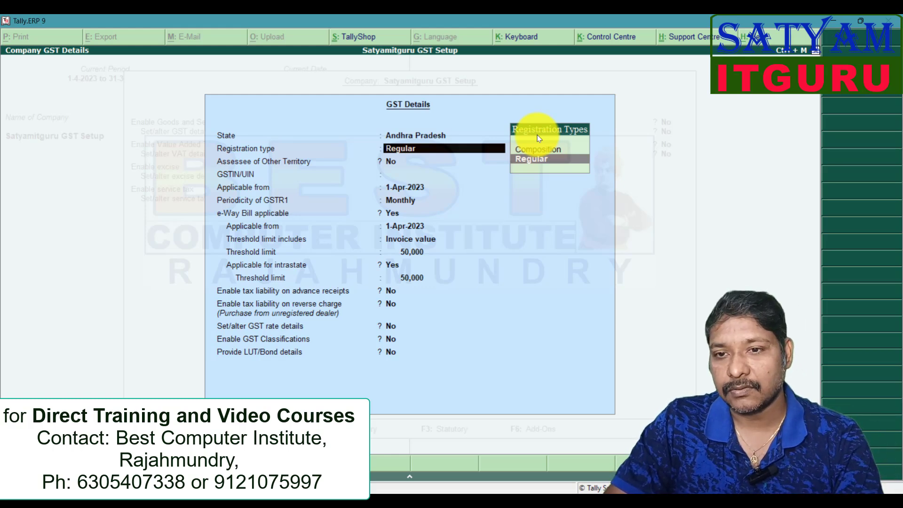
pyautogui.click(554, 168)
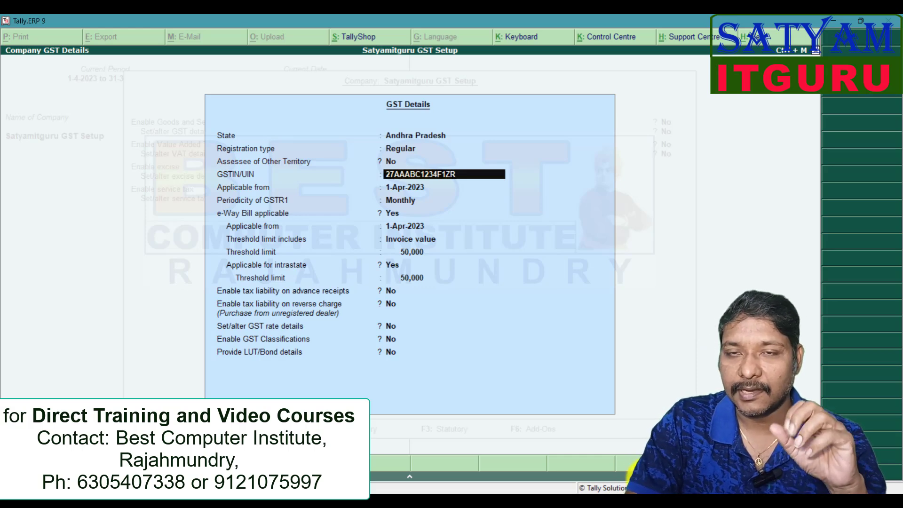
pyautogui.press('Return')
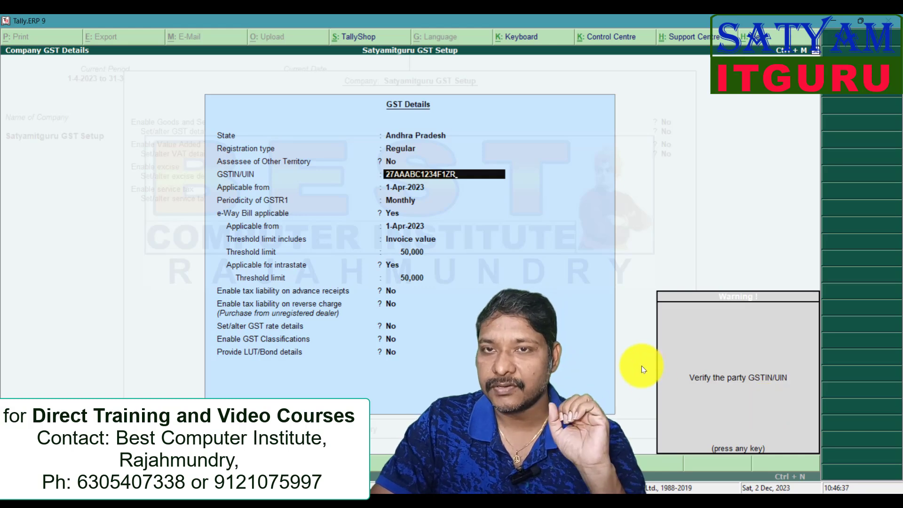
pyautogui.press('Return')
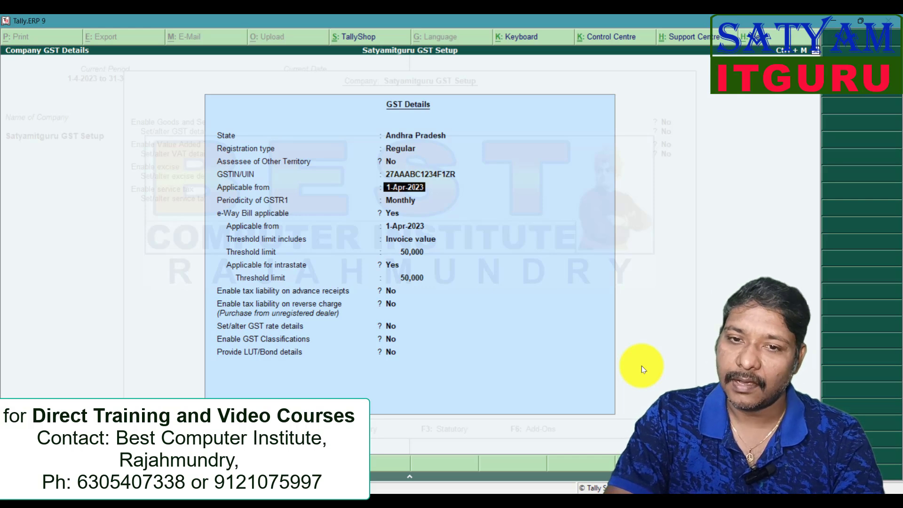
# - Accept GST applicability from 1-Apr-2023, Monthly GSTR1 periodicity, the default e-Way Bill settings, and No for both tax liability options
pyautogui.press('Return')
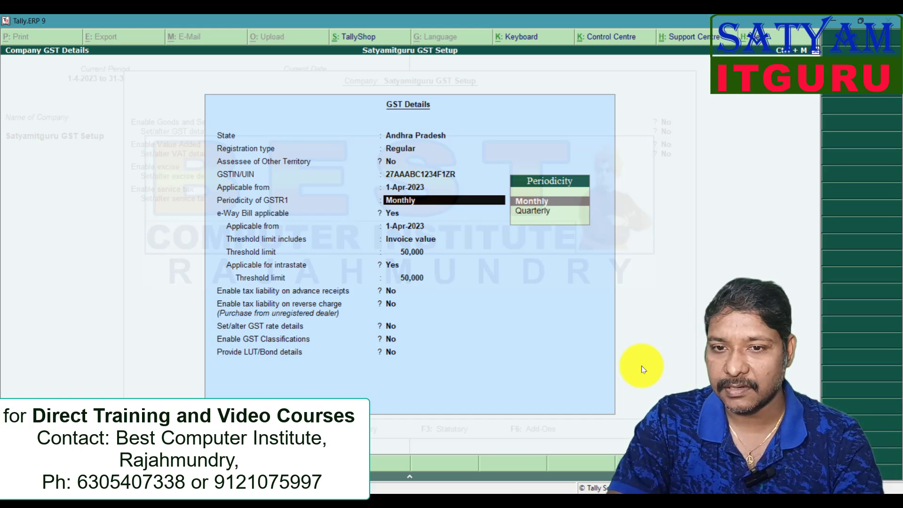
pyautogui.press('Return')
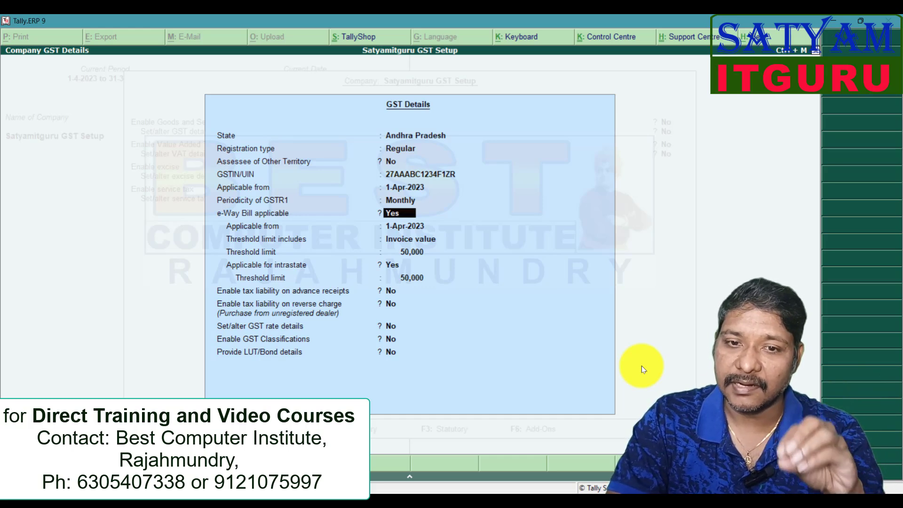
pyautogui.press('Return')
pyautogui.press('Return')
pyautogui.press('Return')
pyautogui.press('Return')
pyautogui.press('Return')
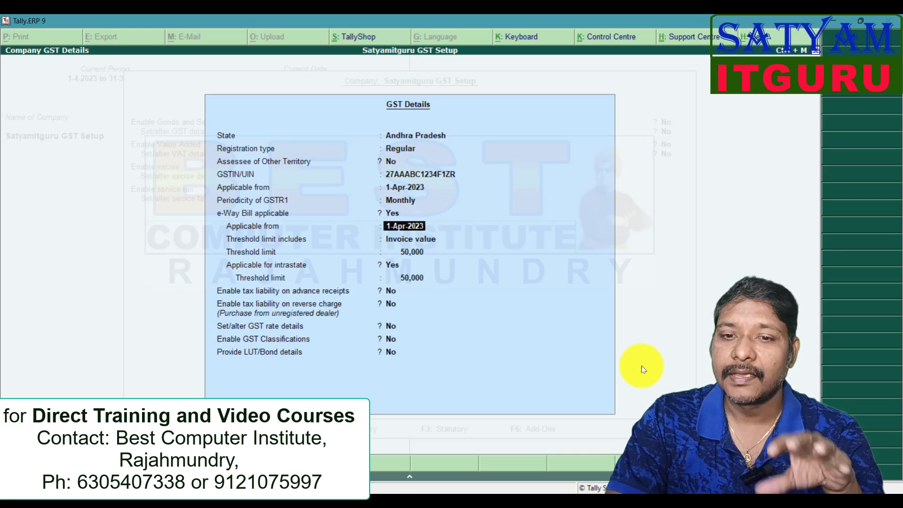
pyautogui.press('Return')
pyautogui.press('Return')
pyautogui.press('Return')
pyautogui.press('Return')
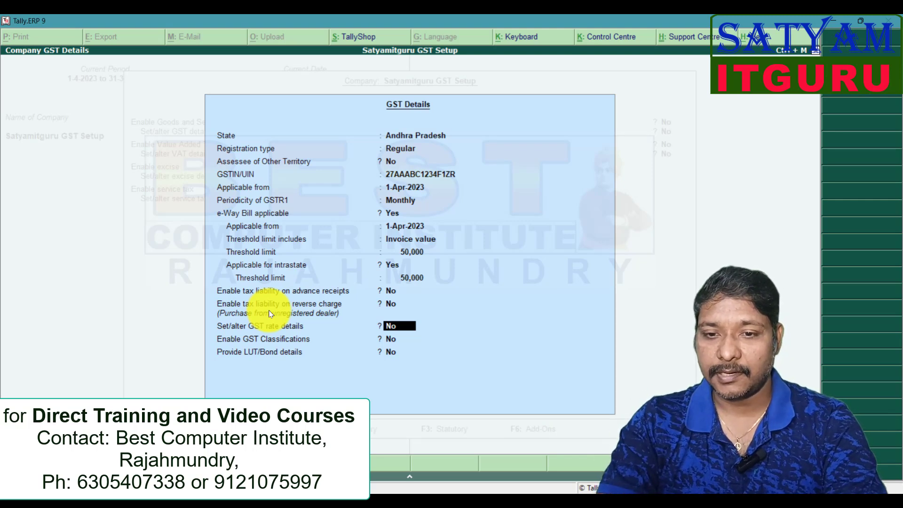
# - Enable the company's GST rate details, setting taxability to Taxable and integrated tax to 18% with cess at 0%
pyautogui.press('y')
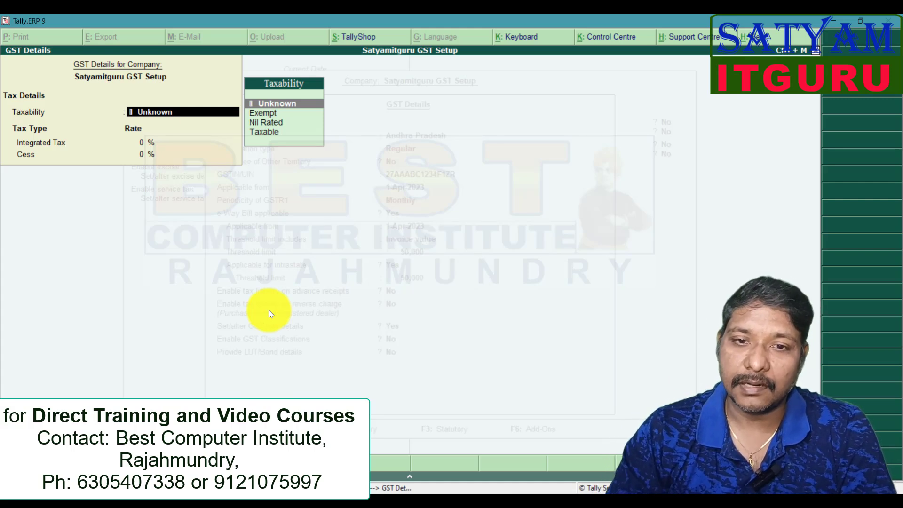
pyautogui.press('Down')
pyautogui.press('Down')
pyautogui.press('Down')
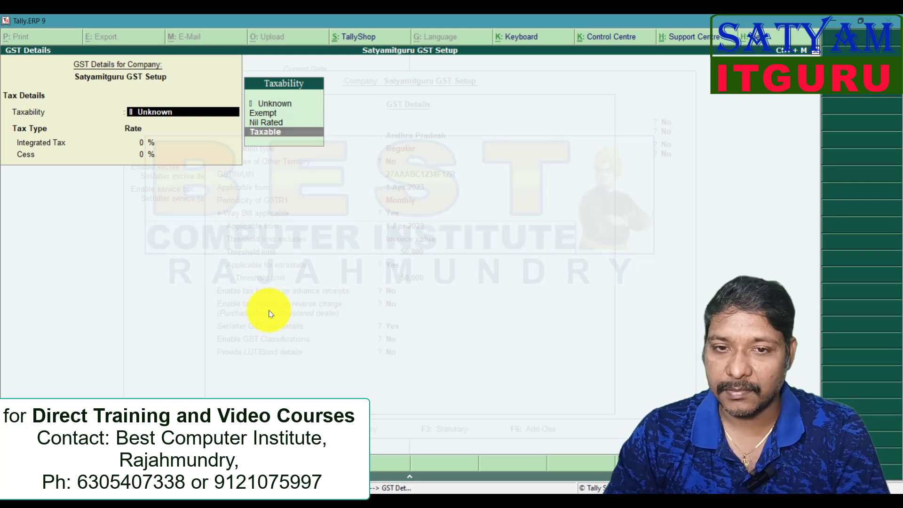
pyautogui.press('Return')
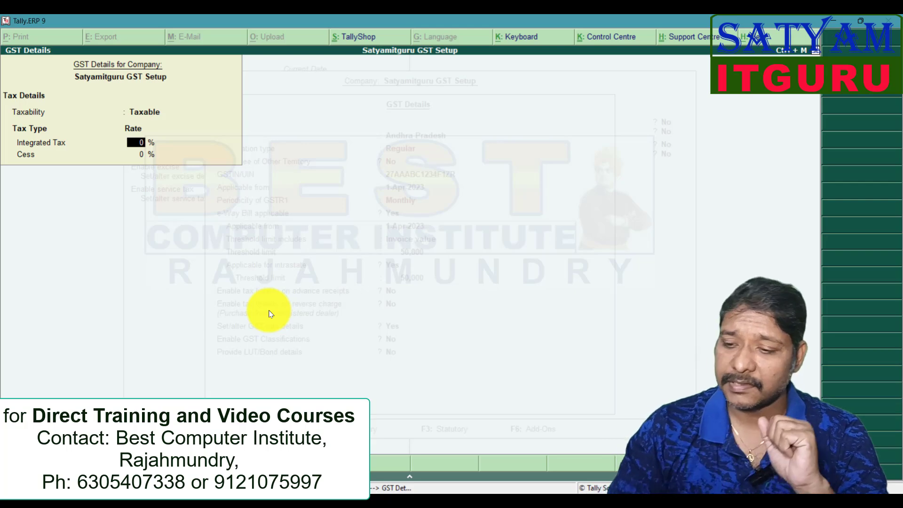
pyautogui.write('18')
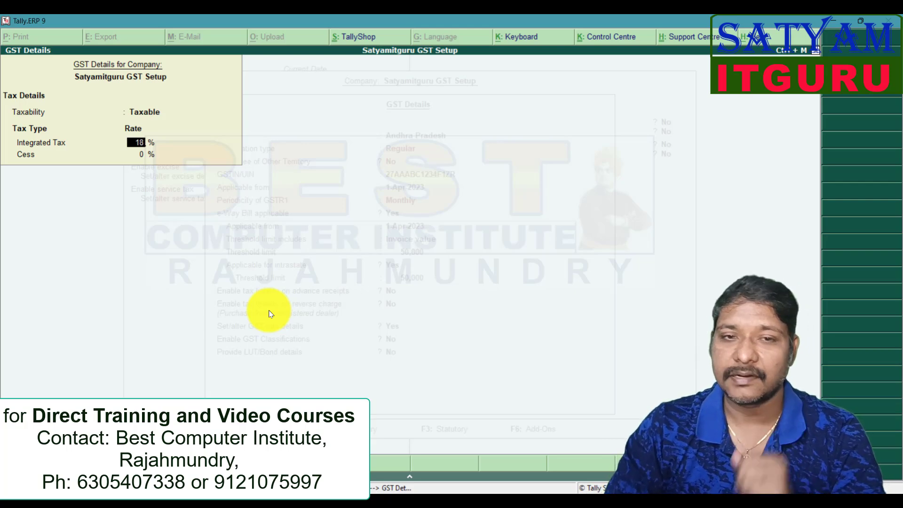
pyautogui.press('Return')
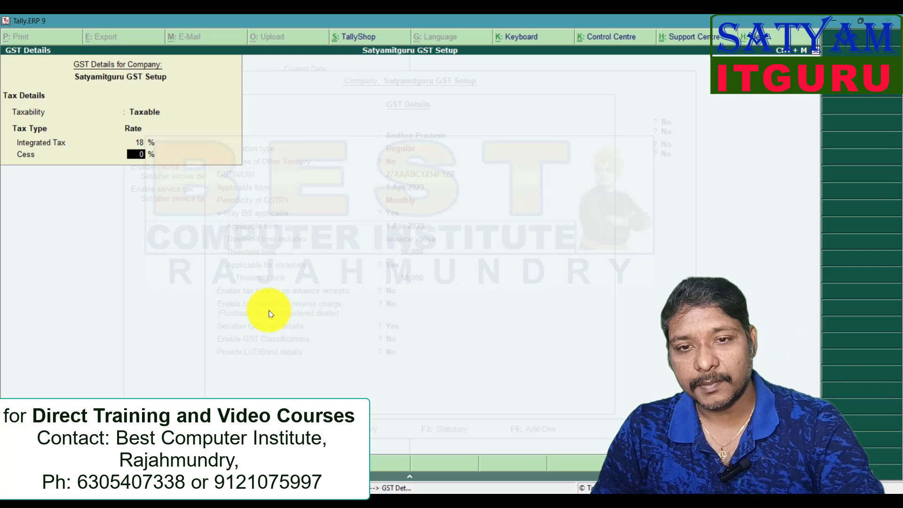
pyautogui.press('Return')
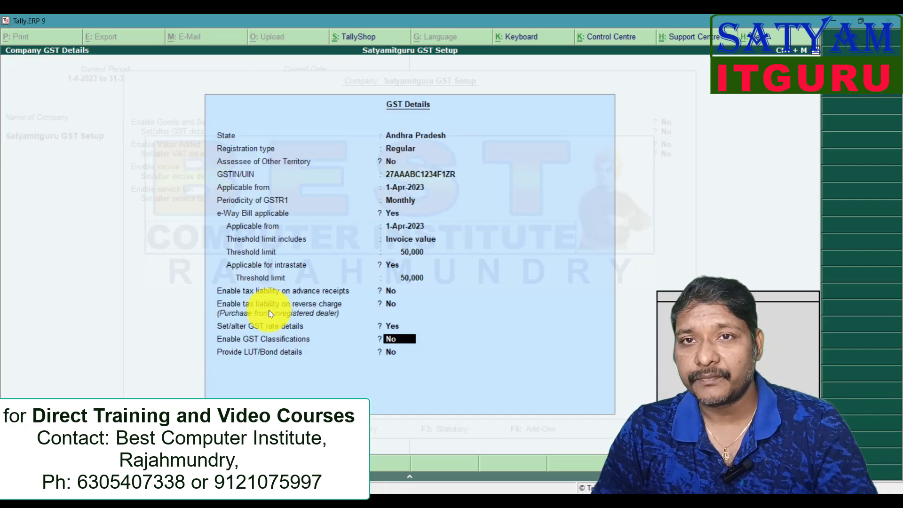
# - Leave GST classifications and LUT/Bond details at No, save the statutory and taxation settings, and return to the Gateway of Tally
pyautogui.press('Return')
pyautogui.press('Return')
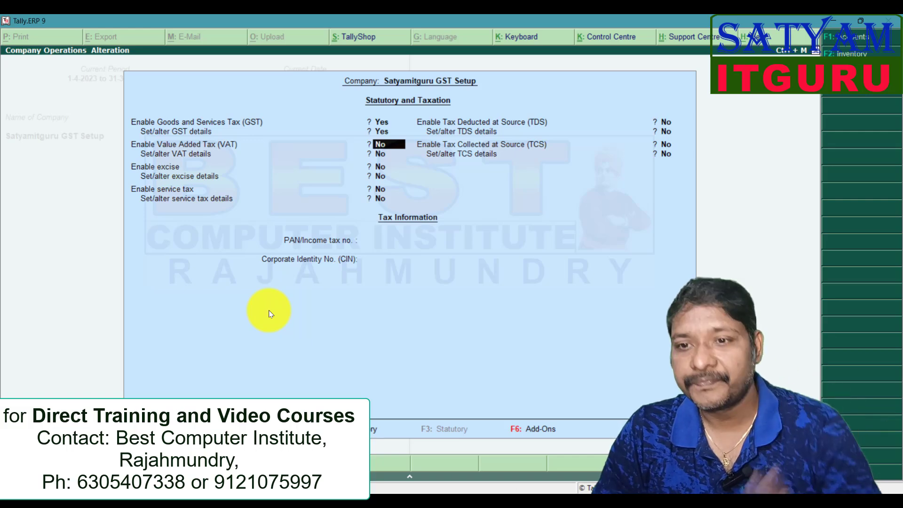
pyautogui.hotkey('ctrl', 'a')
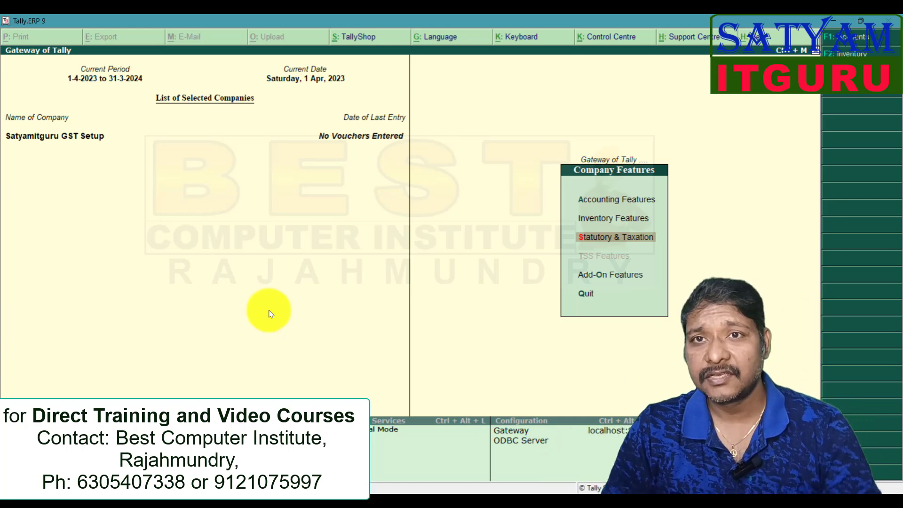
pyautogui.press('Escape')
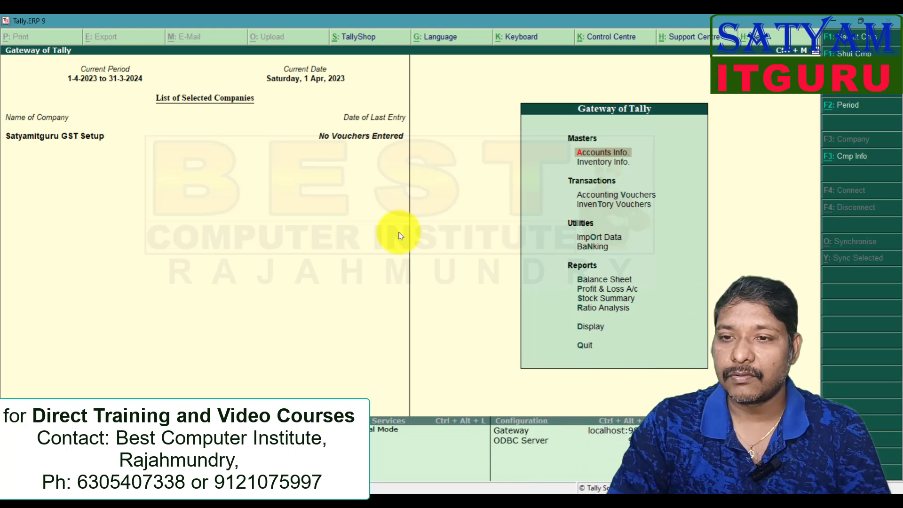
# - Start a new single ledger, enter the supplier's name with the A/c suffix, and place it under Sundry Creditors
pyautogui.press('Return')
pyautogui.press('Down')
pyautogui.press('Return')
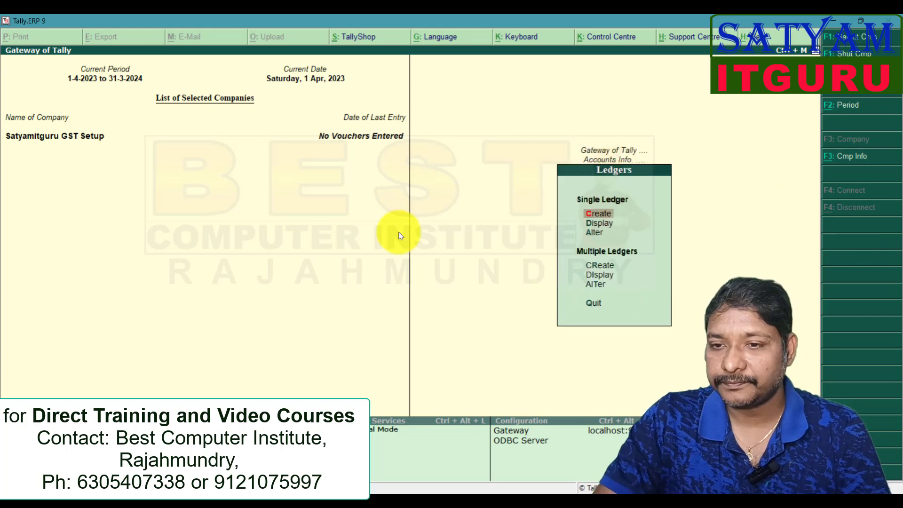
pyautogui.click(602, 212)
pyautogui.write('Ram A/c')
pyautogui.press('Return')
pyautogui.write('Creditors')
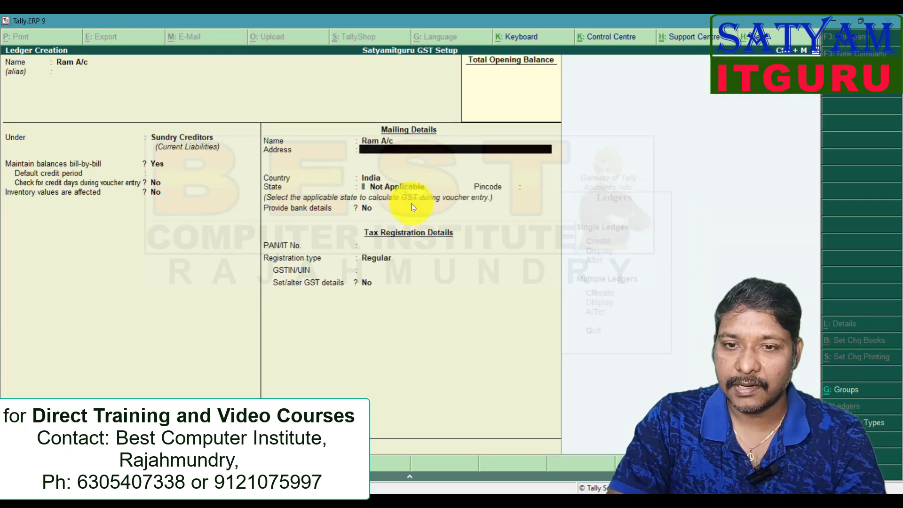
pyautogui.press('Return')
pyautogui.press('Return')
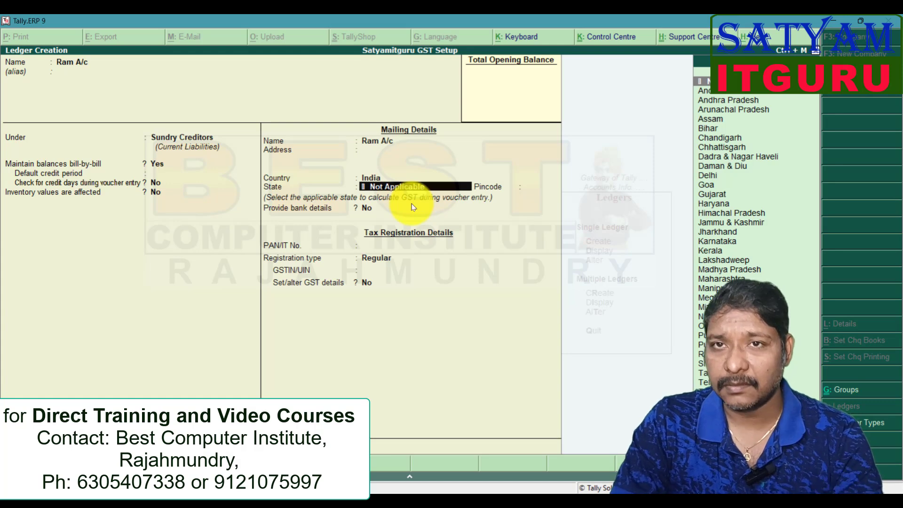
# - Set the supplier ledger's state to Andhra Pradesh and registration type to Regular, leave the GSTIN empty, and save the ledger
pyautogui.press('Down')
pyautogui.press('Down')
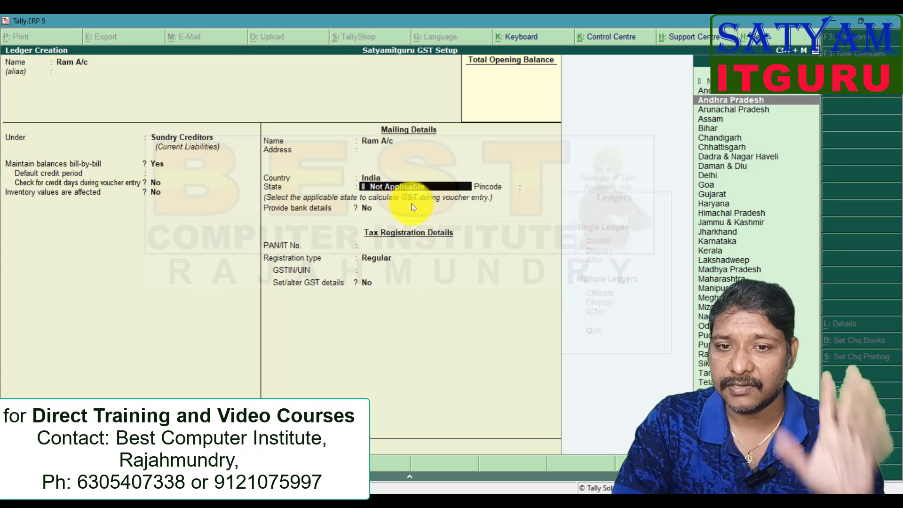
pyautogui.press('Return')
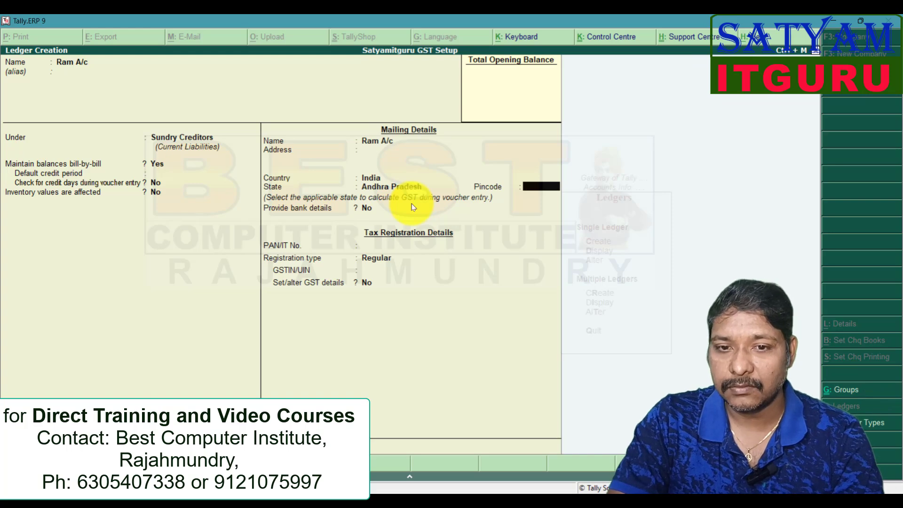
pyautogui.press('Return')
pyautogui.press('Return')
pyautogui.press('Return')
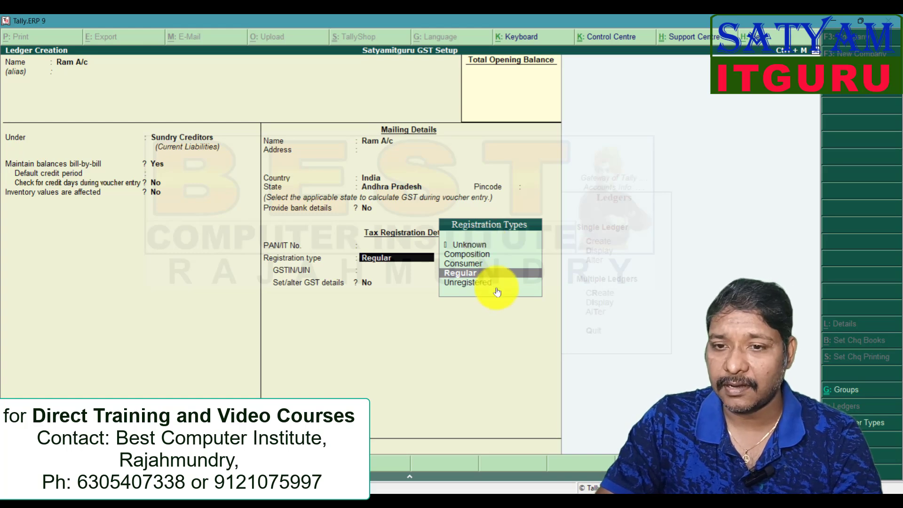
pyautogui.press('Return')
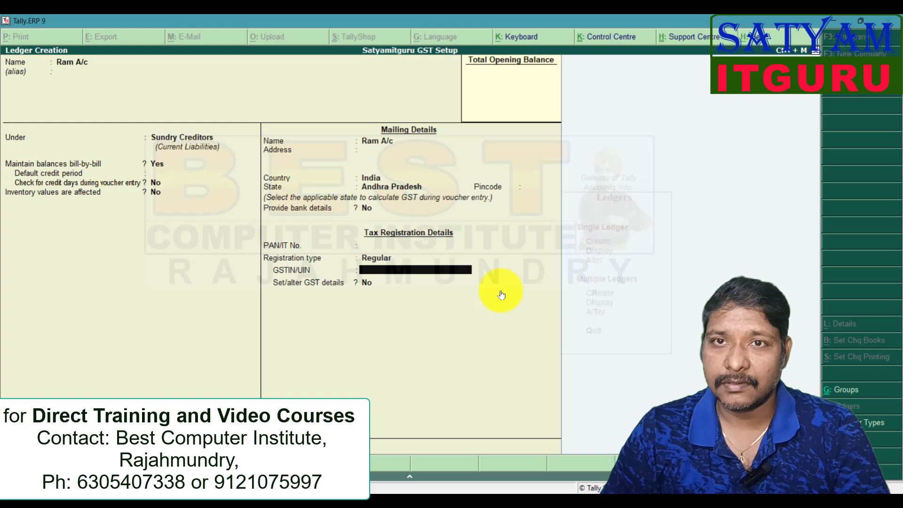
pyautogui.hotkey('ctrl', 'a')
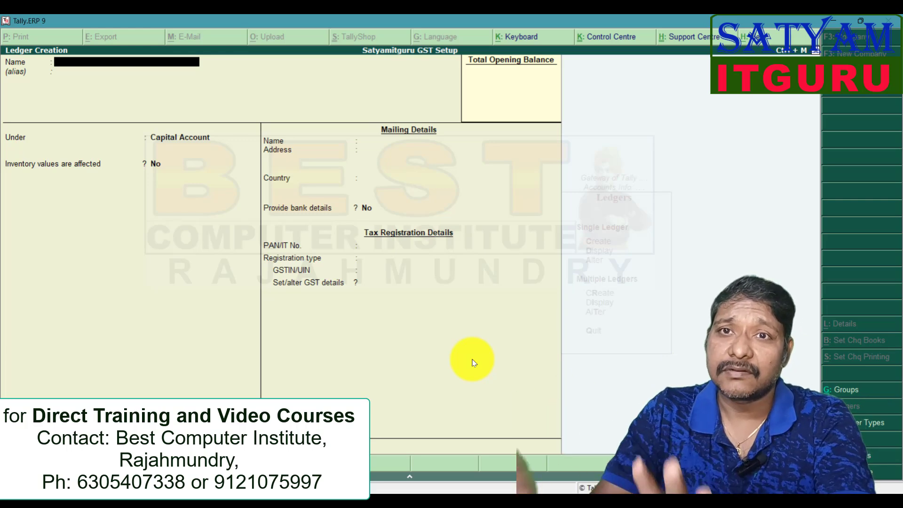
pyautogui.write('Regu')
pyautogui.press('BackSpace')
pyautogui.press('BackSpace')
pyautogui.press('BackSpace')
pyautogui.press('BackSpace')
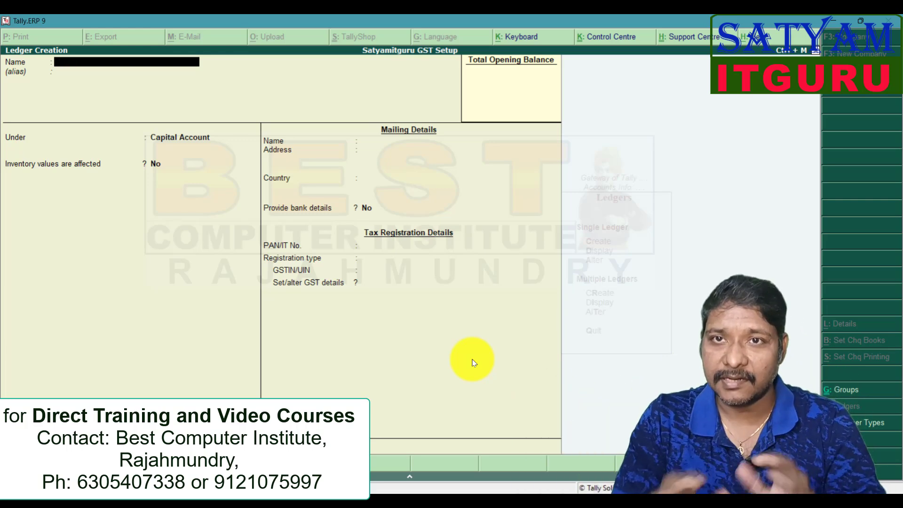
# - Name the new ledger Local Regular Purchases and place it under Purchase Accounts
pyautogui.write('Local Regular')
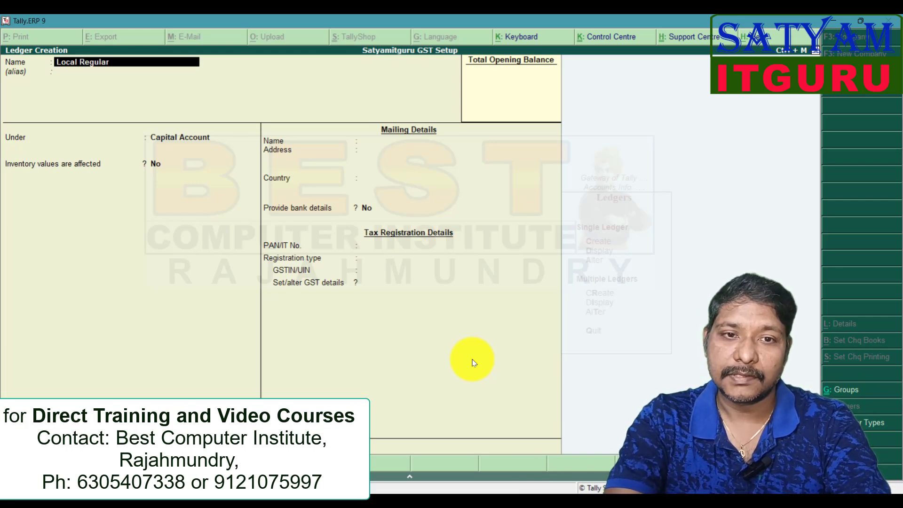
pyautogui.write(' Purchases')
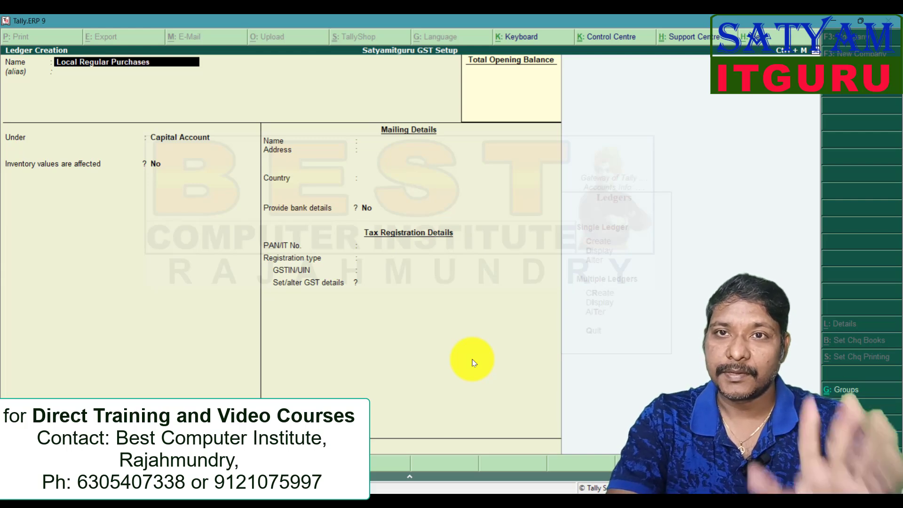
pyautogui.press('Return')
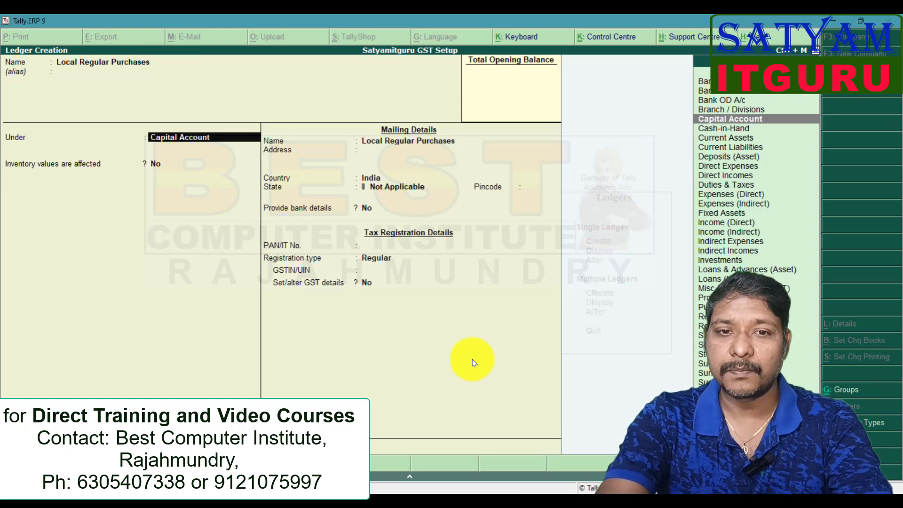
pyautogui.write('Purch')
pyautogui.press('Return')
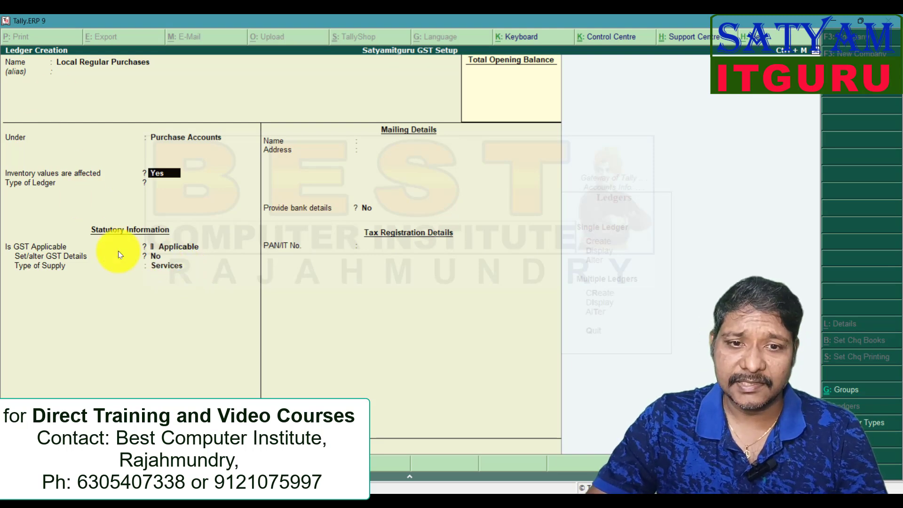
# - Keep inventory values affected at Yes and GST as Applicable for Local Regular Purchases, and choose Yes for setting its GST details
pyautogui.press('Return')
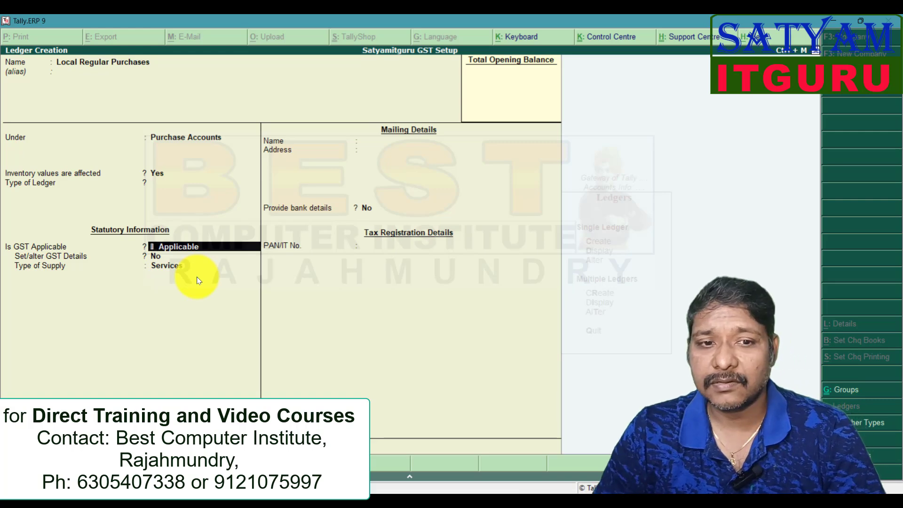
pyautogui.press('Return')
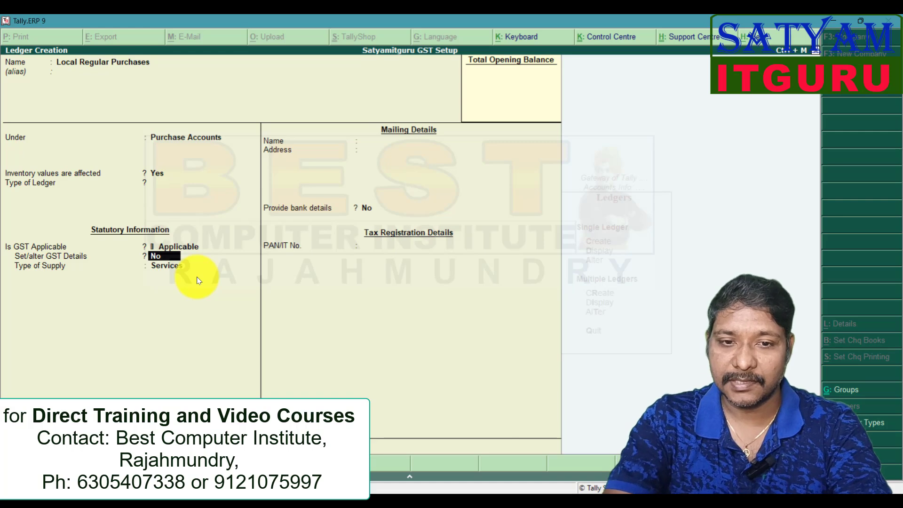
pyautogui.press('y')
pyautogui.press('Return')
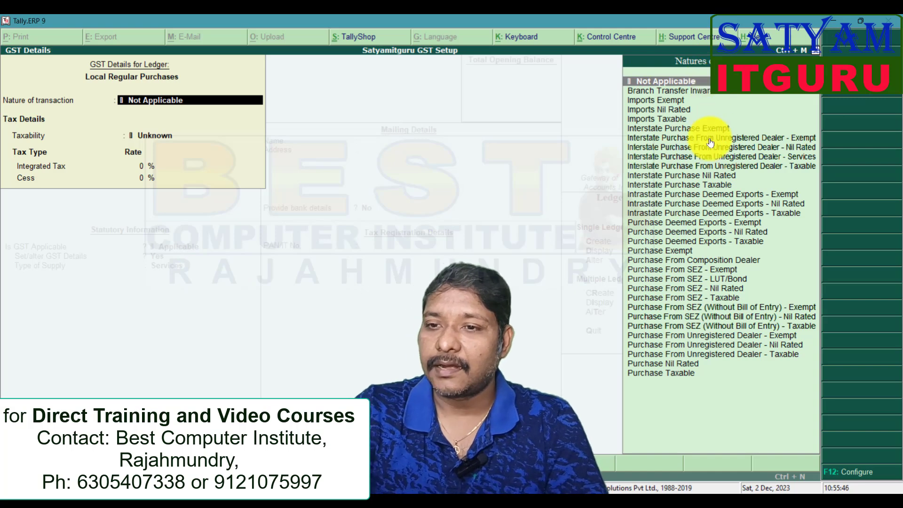
# - Set the purchase ledger's nature of transaction to Purchase Taxable
pyautogui.press('Down')
pyautogui.press('Down')
pyautogui.press('Down')
pyautogui.press('Down')
pyautogui.press('Down')
pyautogui.press('Down')
pyautogui.press('Down')
pyautogui.press('Down')
pyautogui.press('Down')
pyautogui.press('Down')
pyautogui.press('Down')
pyautogui.press('Down')
pyautogui.press('Down')
pyautogui.press('Down')
pyautogui.press('Down')
pyautogui.press('Down')
pyautogui.press('Down')
pyautogui.press('Down')
pyautogui.press('Down')
pyautogui.press('Down')
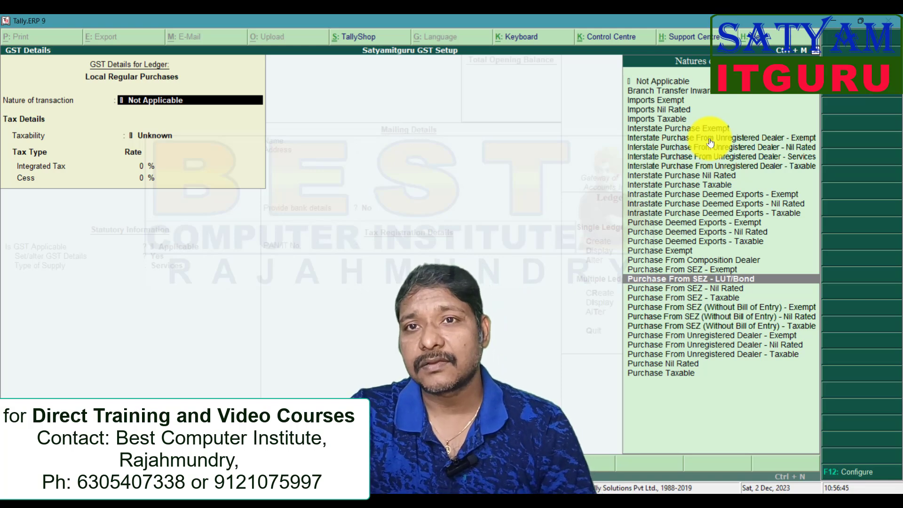
pyautogui.press('Down')
pyautogui.press('Down')
pyautogui.press('Down')
pyautogui.press('Down')
pyautogui.press('Down')
pyautogui.press('Down')
pyautogui.press('Down')
pyautogui.press('Up')
pyautogui.press('Up')
pyautogui.press('Up')
pyautogui.press('Up')
pyautogui.press('Up')
pyautogui.press('Up')
pyautogui.press('Up')
pyautogui.press('Up')
pyautogui.press('Up')
pyautogui.press('Up')
pyautogui.press('Up')
pyautogui.press('Up')
pyautogui.press('Up')
pyautogui.press('Up')
pyautogui.press('Up')
pyautogui.press('Up')
pyautogui.press('Down')
pyautogui.press('Down')
pyautogui.press('Down')
pyautogui.press('Down')
pyautogui.press('Down')
pyautogui.press('Down')
pyautogui.press('Down')
pyautogui.press('Down')
pyautogui.press('Down')
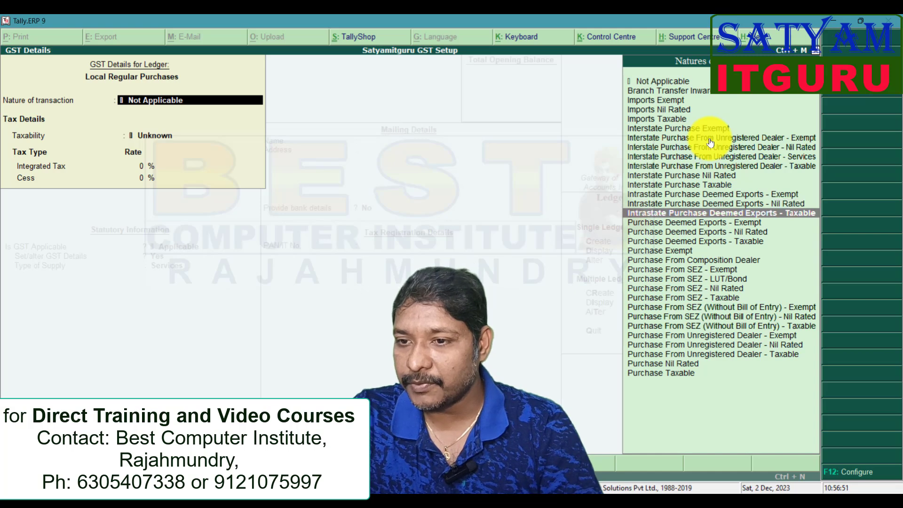
pyautogui.press('Up')
pyautogui.press('Up')
pyautogui.press('Down')
pyautogui.press('Down')
pyautogui.press('Down')
pyautogui.press('Down')
pyautogui.press('Down')
pyautogui.press('Down')
pyautogui.press('Down')
pyautogui.press('Down')
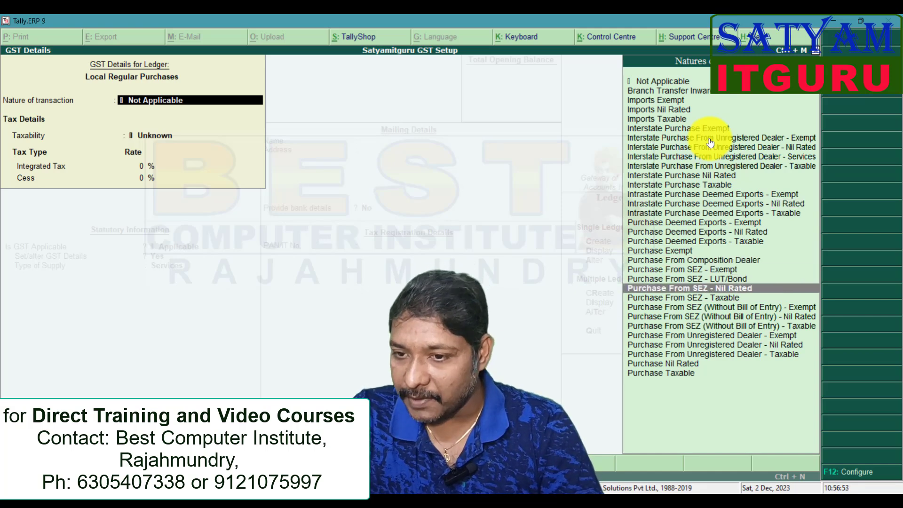
pyautogui.press('Up')
pyautogui.press('Up')
pyautogui.press('Down')
pyautogui.press('Down')
pyautogui.press('Down')
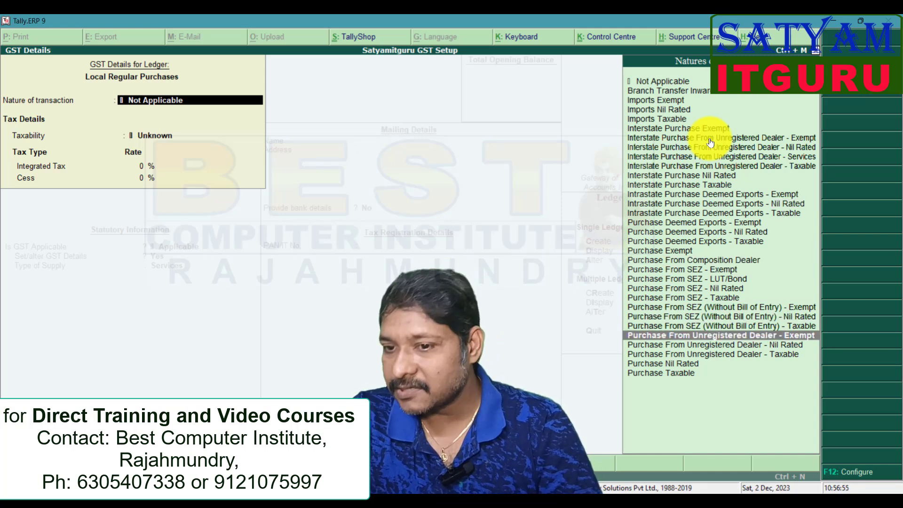
pyautogui.press('Down')
pyautogui.press('Down')
pyautogui.press('Down')
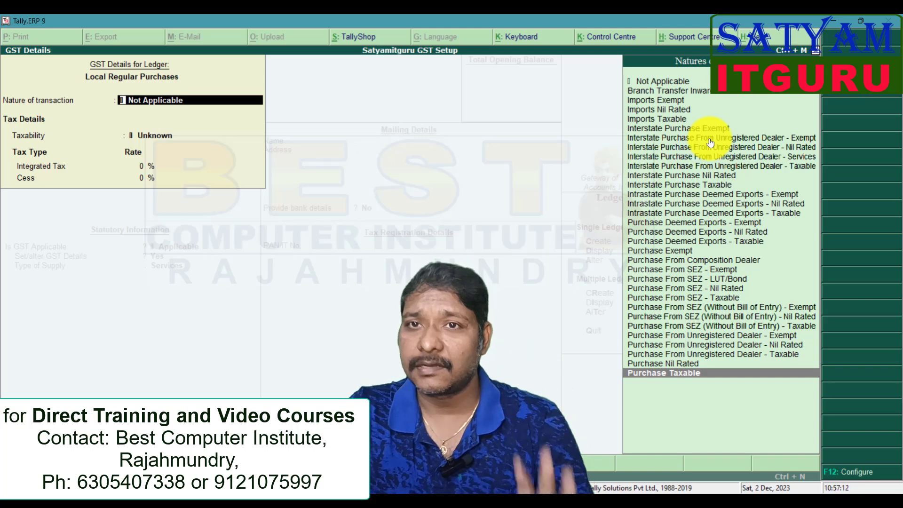
pyautogui.press('Return')
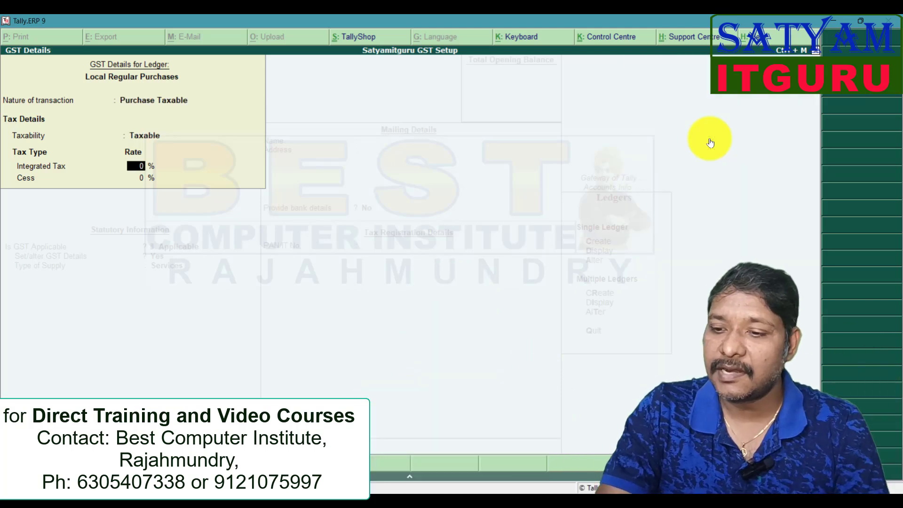
# - Set the purchase ledger's integrated tax rate to 18%, leave cess at 0%, and accept its GST details
pyautogui.write('18')
pyautogui.press('Return')
pyautogui.press('Return')
pyautogui.press('Return')
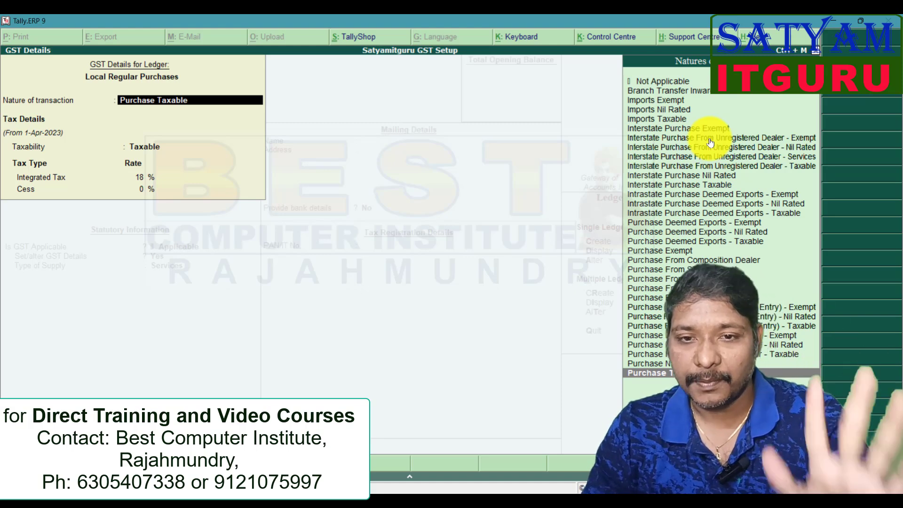
pyautogui.press('Return')
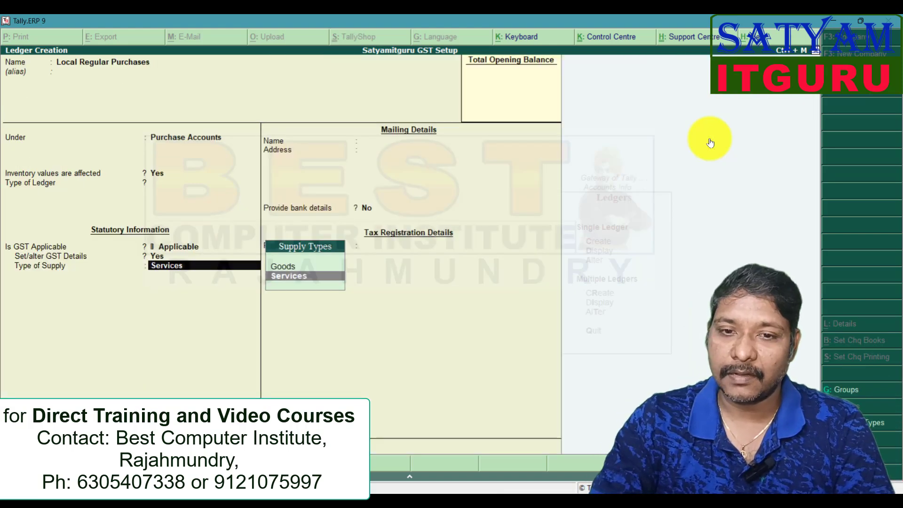
# - Set the purchase ledger's type of supply to Goods and save the ledger
pyautogui.press('Up')
pyautogui.press('Return')
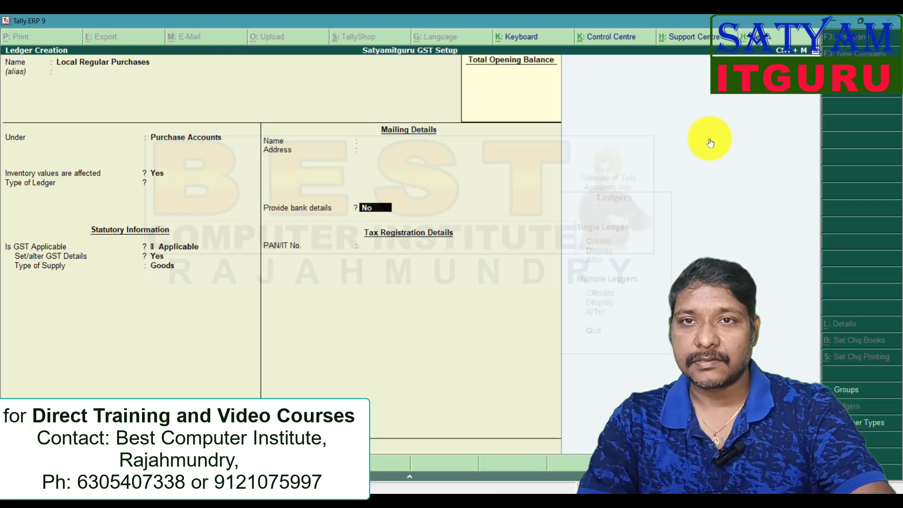
pyautogui.hotkey('ctrl', 'a')
# - Name the new ledger Interstate Comp Sales and place it under Sales Accounts
pyautogui.write('Interstate')
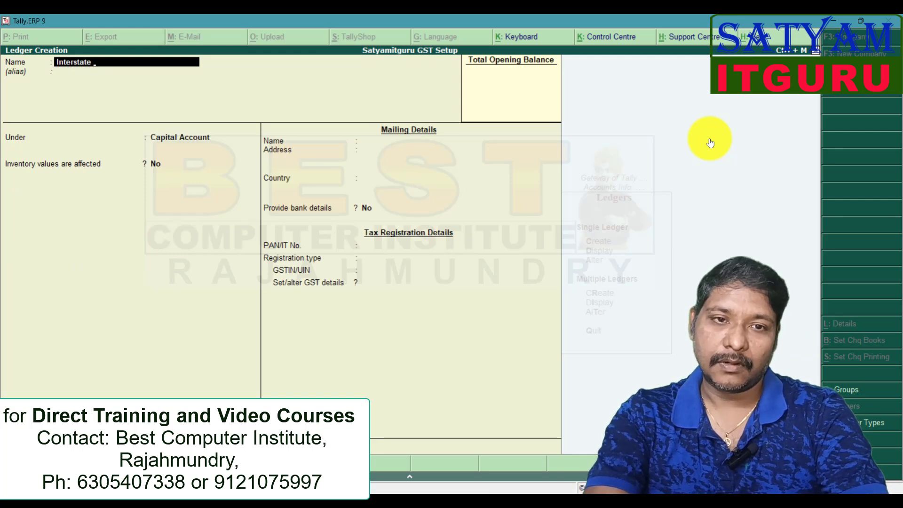
pyautogui.write(' Comp Sales')
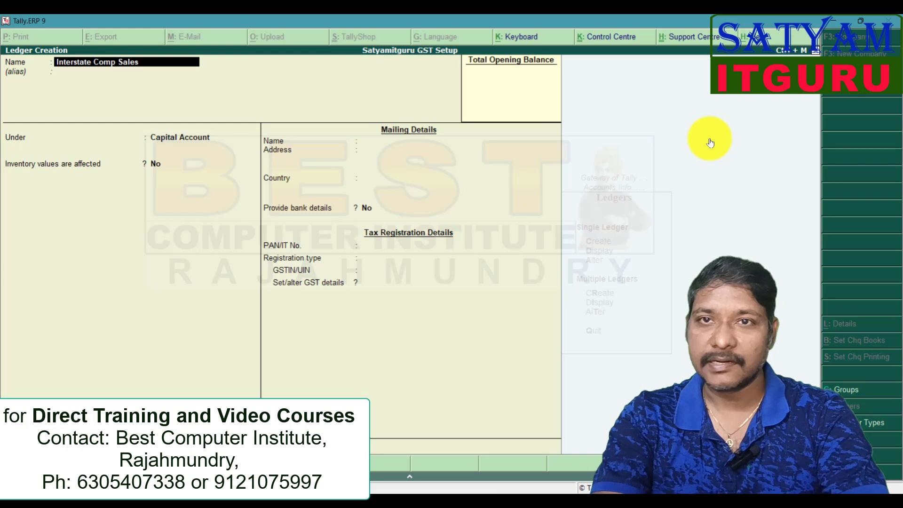
pyautogui.press('Return')
pyautogui.press('Return')
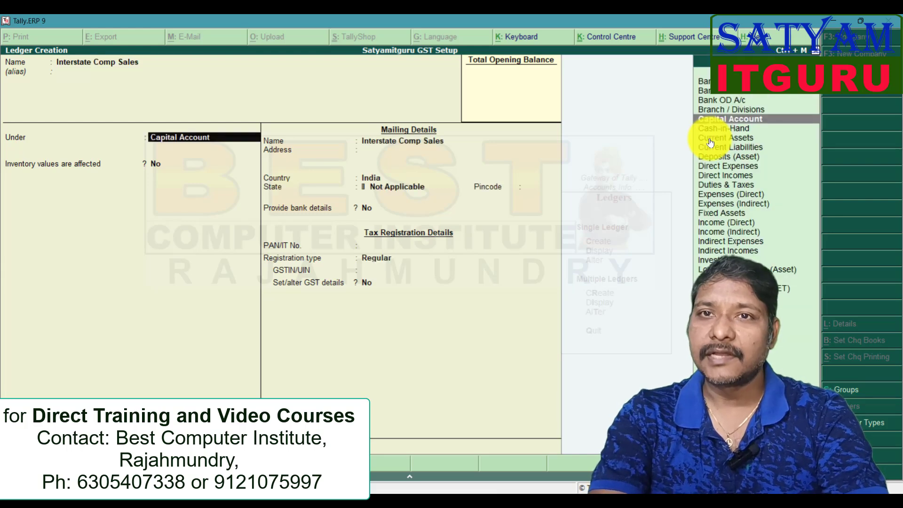
pyautogui.write('sal')
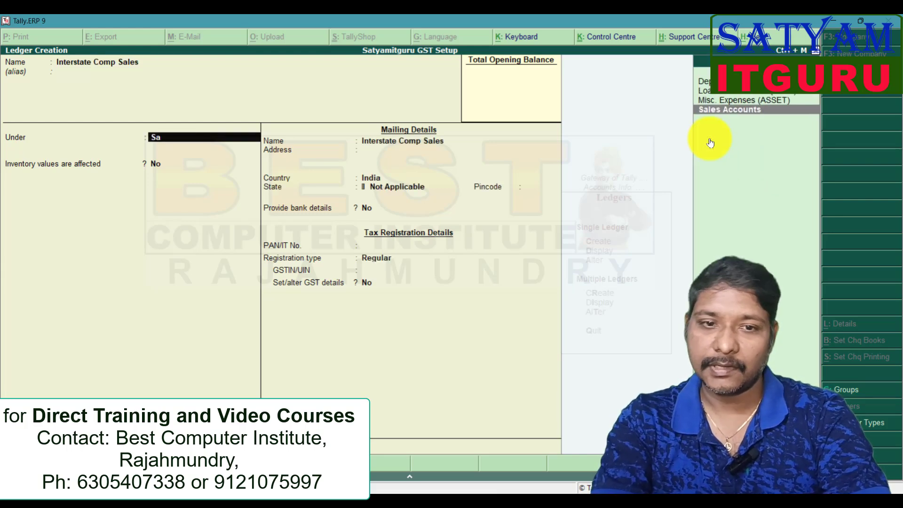
pyautogui.press('Return')
# - Keep GST as Applicable for Interstate Comp Sales and choose Yes for setting its GST details
pyautogui.press('Return')
pyautogui.press('Return')
pyautogui.press('Return')
pyautogui.write('yes')
pyautogui.press('Return')
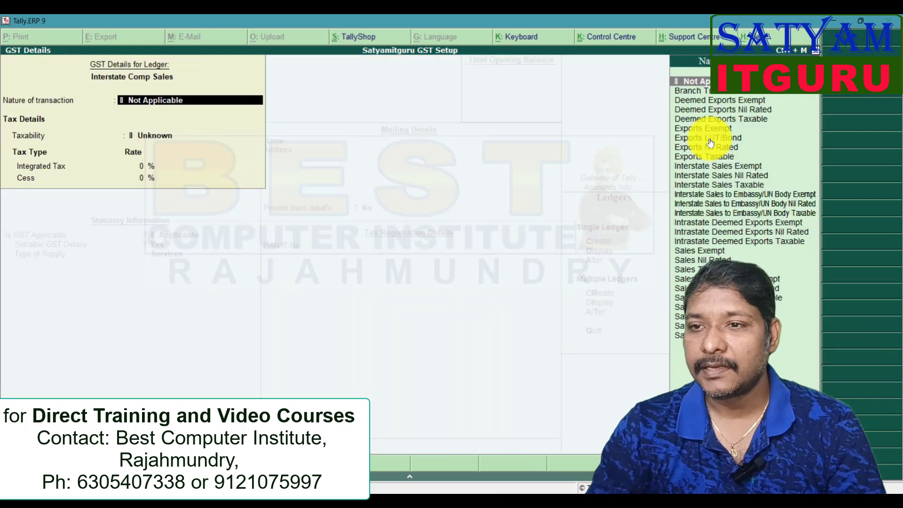
# - Set the sales ledger's nature of transaction to Sales Taxable
pyautogui.press('Down')
pyautogui.press('Down')
pyautogui.press('Down')
pyautogui.press('Down')
pyautogui.press('Down')
pyautogui.press('Down')
pyautogui.press('Down')
pyautogui.press('Down')
pyautogui.press('Down')
pyautogui.press('Down')
pyautogui.press('Down')
pyautogui.press('Down')
pyautogui.press('Down')
pyautogui.press('Down')
pyautogui.press('Down')
pyautogui.press('Down')
pyautogui.press('Down')
pyautogui.press('Down')
pyautogui.press('Down')
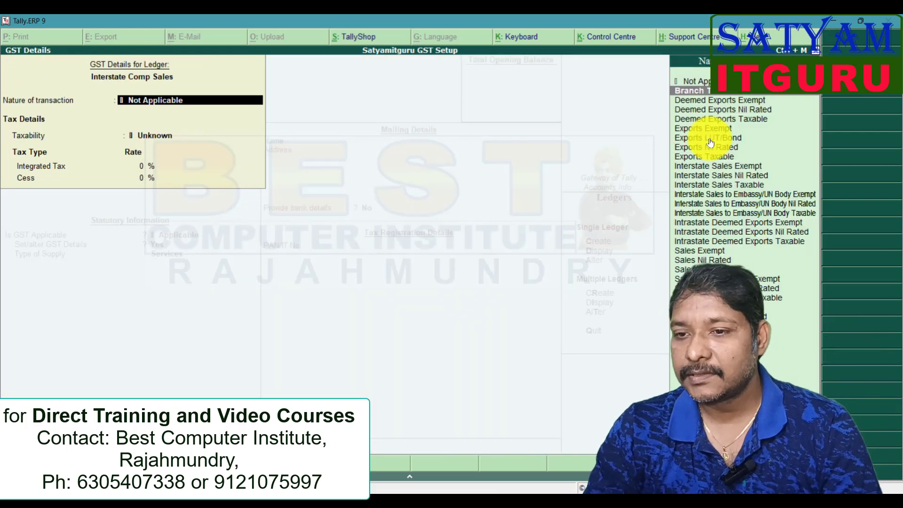
pyautogui.press('Down')
pyautogui.press('Down')
pyautogui.press('Down')
pyautogui.press('Down')
pyautogui.press('Down')
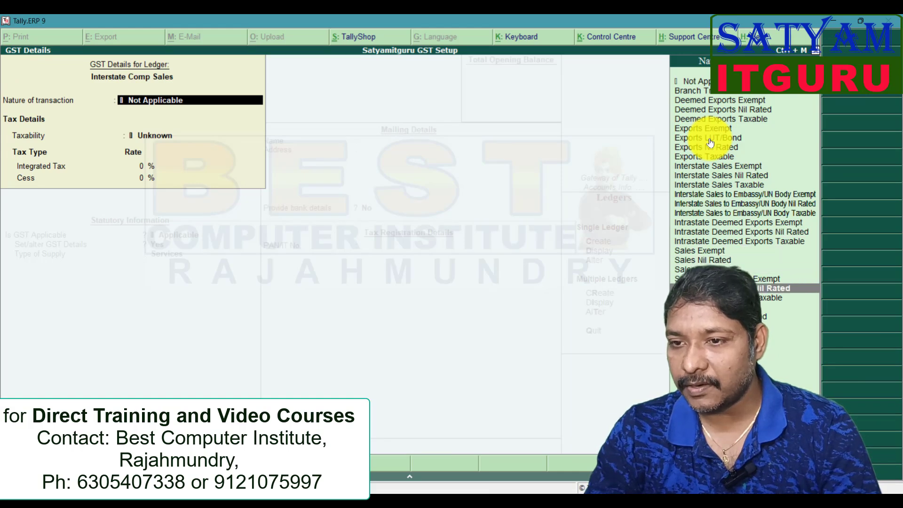
pyautogui.press('Up')
pyautogui.press('Up')
pyautogui.press('Up')
pyautogui.press('Up')
pyautogui.press('Up')
pyautogui.press('Up')
pyautogui.press('Up')
pyautogui.press('Up')
pyautogui.press('Up')
pyautogui.press('Up')
pyautogui.press('Up')
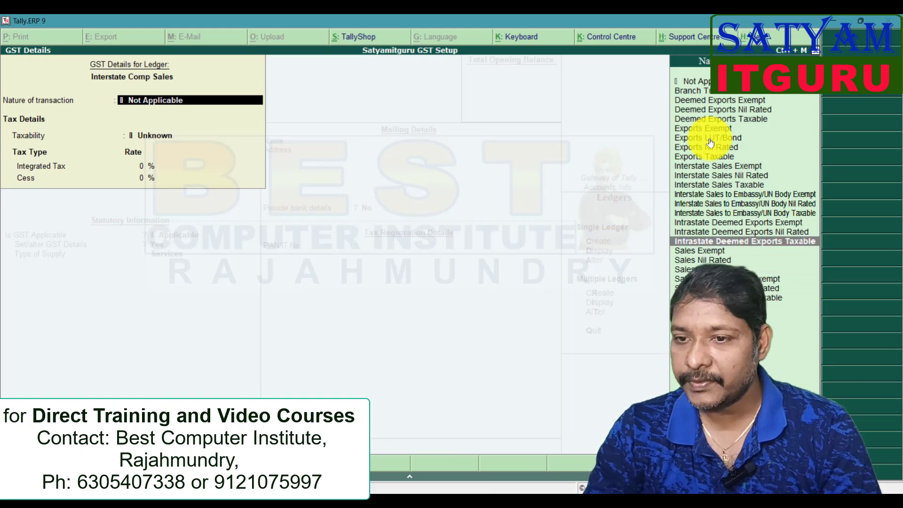
pyautogui.press('Down')
pyautogui.press('Down')
pyautogui.press('Down')
pyautogui.press('Down')
pyautogui.press('Down')
pyautogui.press('Down')
pyautogui.press('Down')
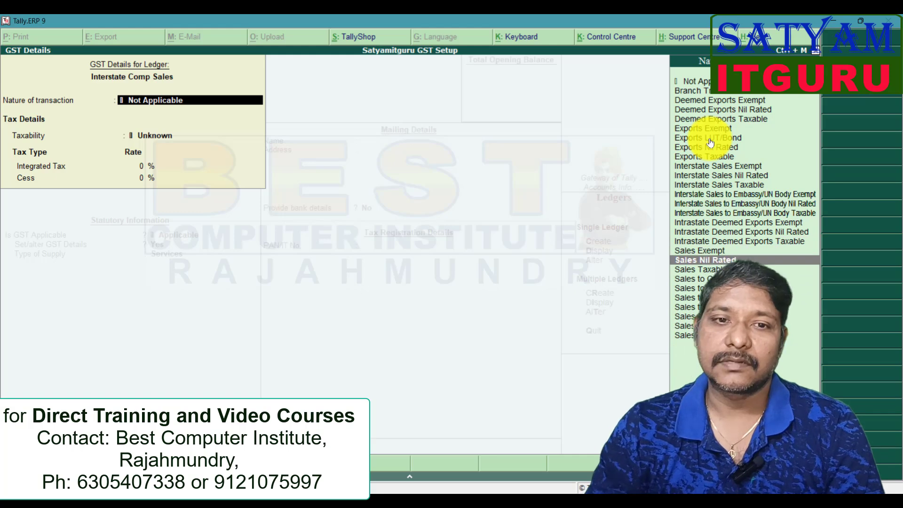
pyautogui.press('Return')
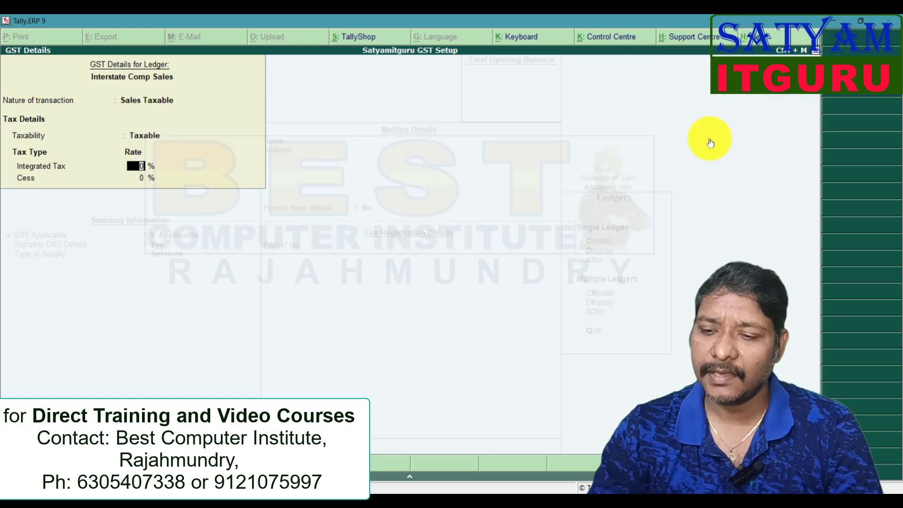
# - Set the sales ledger's integrated tax rate to 18%, leaving cess at 0%
pyautogui.write('18')
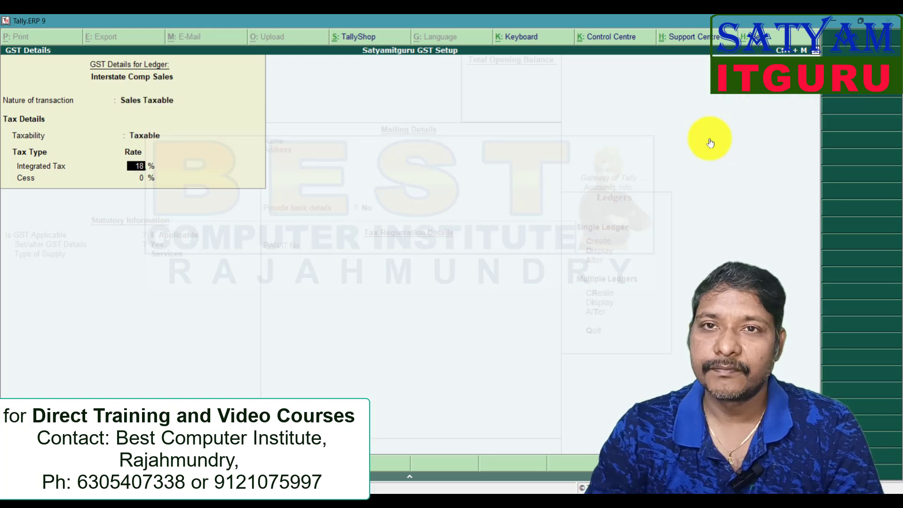
pyautogui.press('Return')
pyautogui.press('Return')
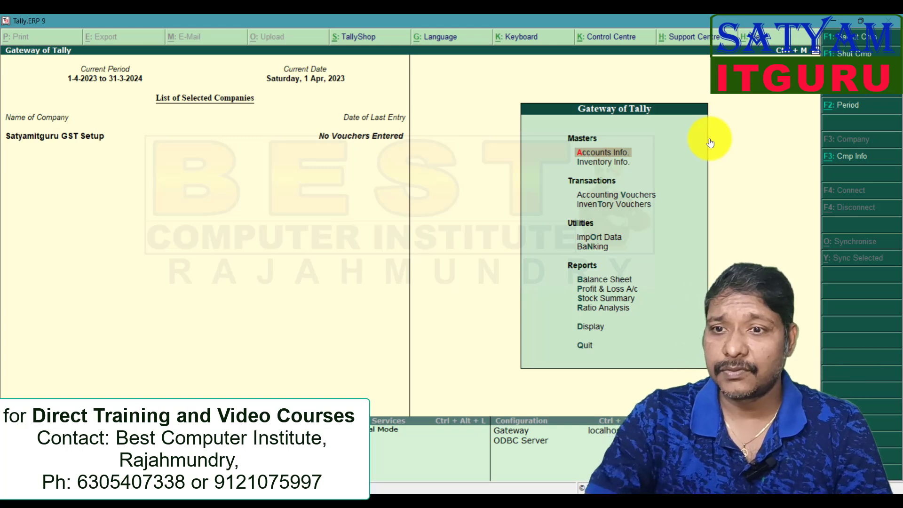
# - Start a new simple unit of measure from Inventory Info, enter the symbol nos, and leave the formal name empty
pyautogui.press('Down')
pyautogui.press('Return')
pyautogui.press('Down')
pyautogui.press('Down')
pyautogui.press('Down')
pyautogui.press('Up')
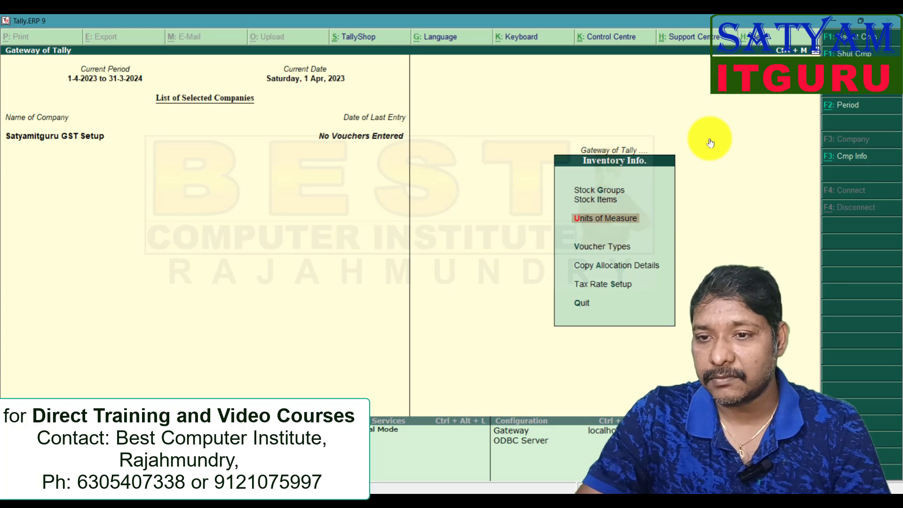
pyautogui.click(603, 221)
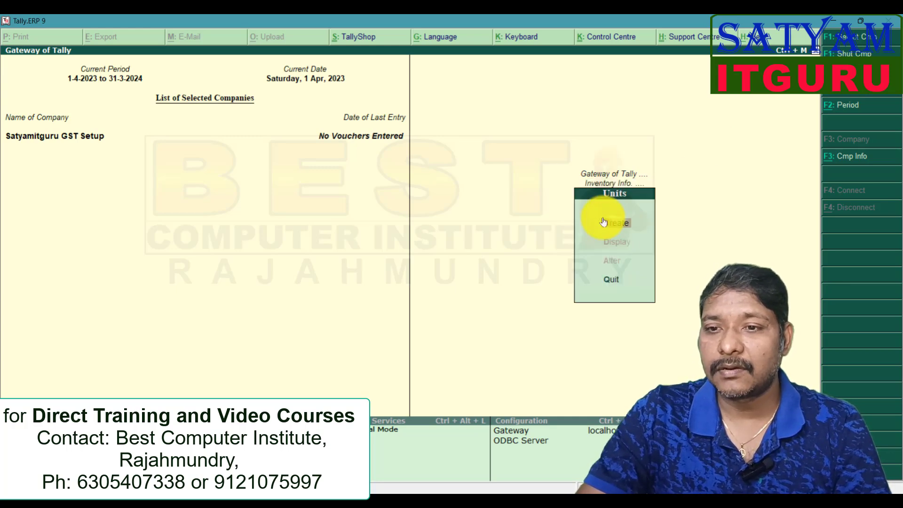
pyautogui.click(612, 226)
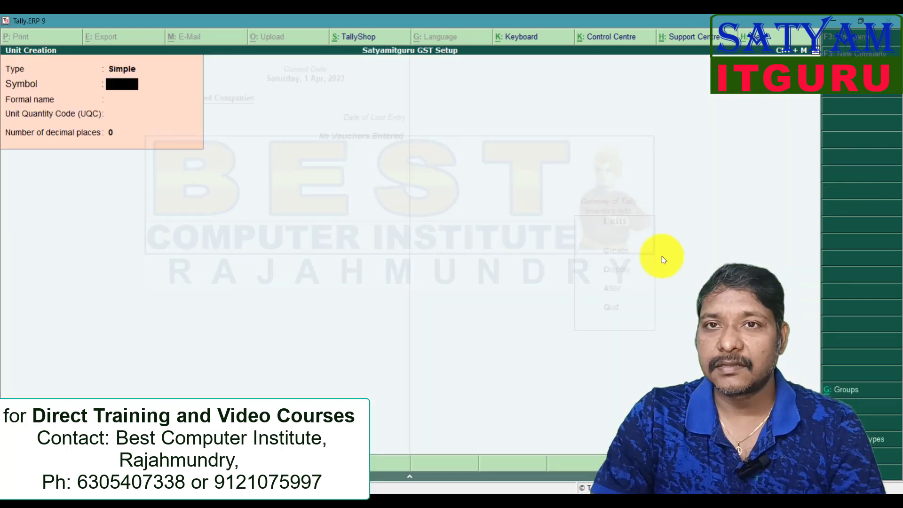
pyautogui.write('nos')
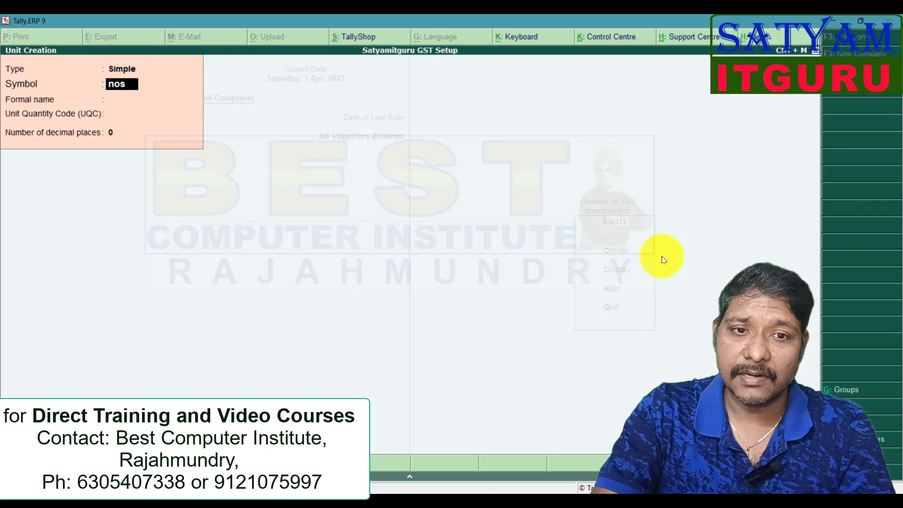
pyautogui.press('Return')
pyautogui.press('Return')
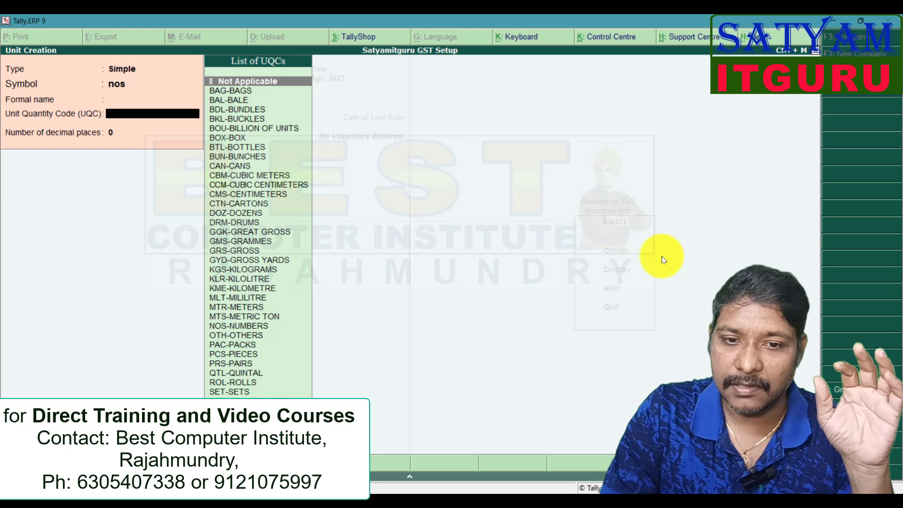
# - Set the new unit's Unit Quantity Code to NOS-NUMBERS
pyautogui.press('Down')
pyautogui.press('Down')
pyautogui.press('Down')
pyautogui.press('Down')
pyautogui.press('Down')
pyautogui.press('Down')
pyautogui.press('Down')
pyautogui.press('Down')
pyautogui.press('Down')
pyautogui.press('Down')
pyautogui.press('Down')
pyautogui.press('Down')
pyautogui.press('Down')
pyautogui.press('Down')
pyautogui.press('Down')
pyautogui.press('Down')
pyautogui.press('Down')
pyautogui.press('Down')
pyautogui.press('Down')
pyautogui.press('Down')
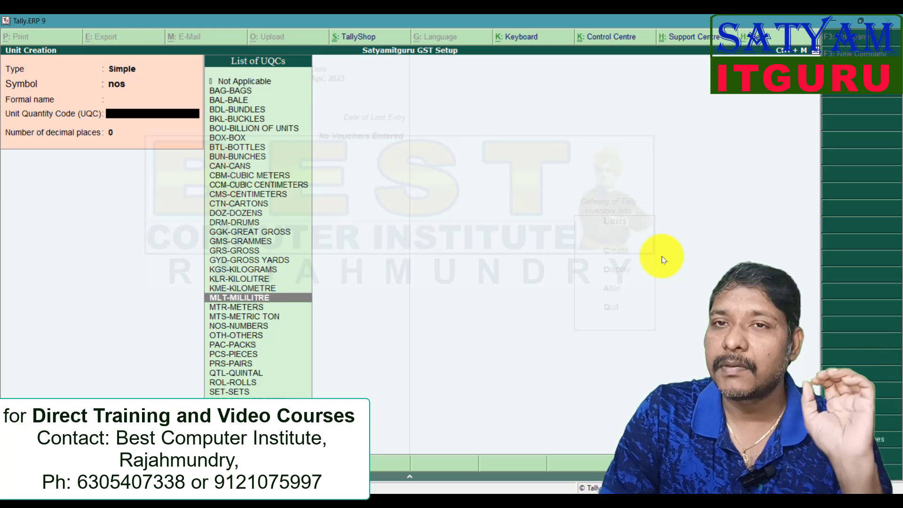
pyautogui.press('Down')
pyautogui.press('Down')
pyautogui.press('Down')
pyautogui.press('Return')
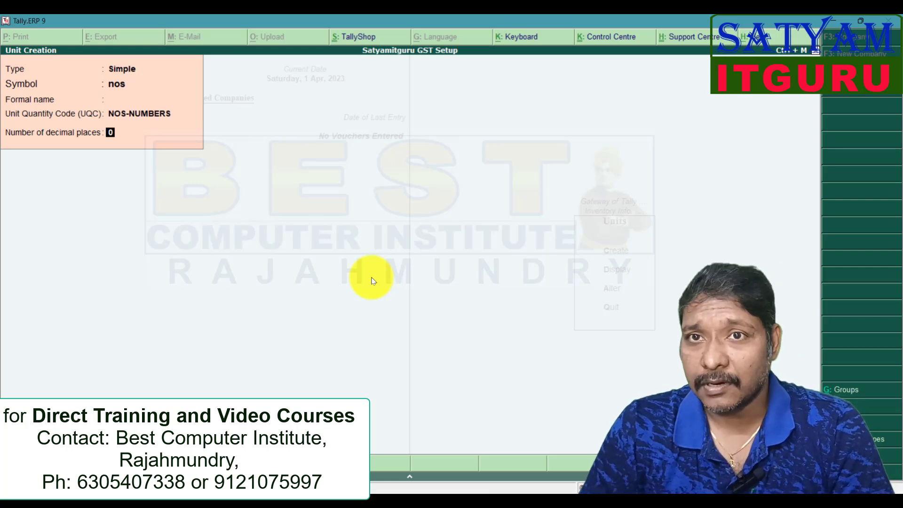
# - Leave the unit creation form without saving and return to the Gateway of Tally
pyautogui.press('Escape')
pyautogui.press('Return')
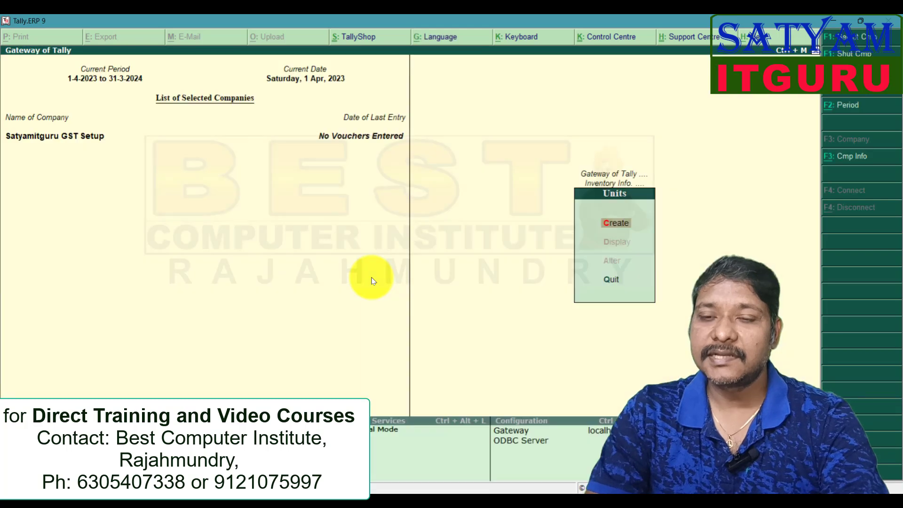
pyautogui.press('Escape')
pyautogui.press('Escape')
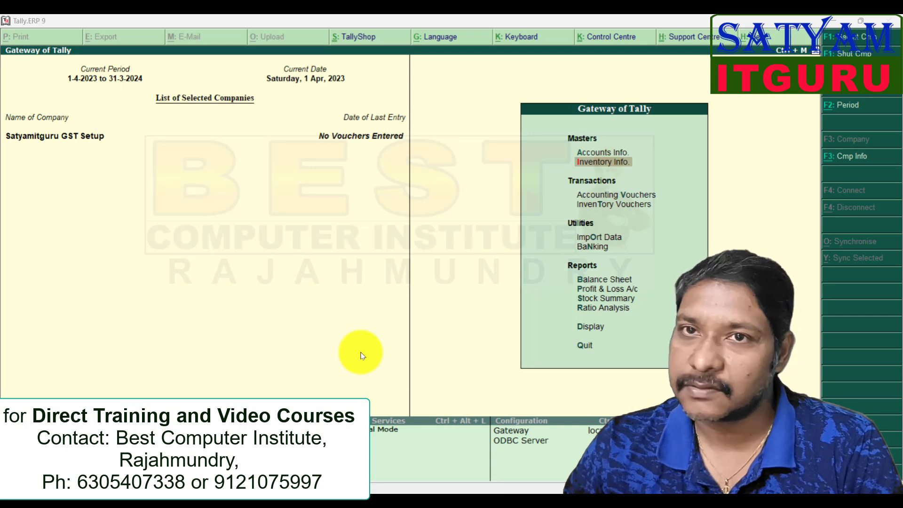
# - Start a new single ledger named CGST from Accounts Info and place it under Duties & Taxes
pyautogui.click(619, 157)
pyautogui.click(619, 158)
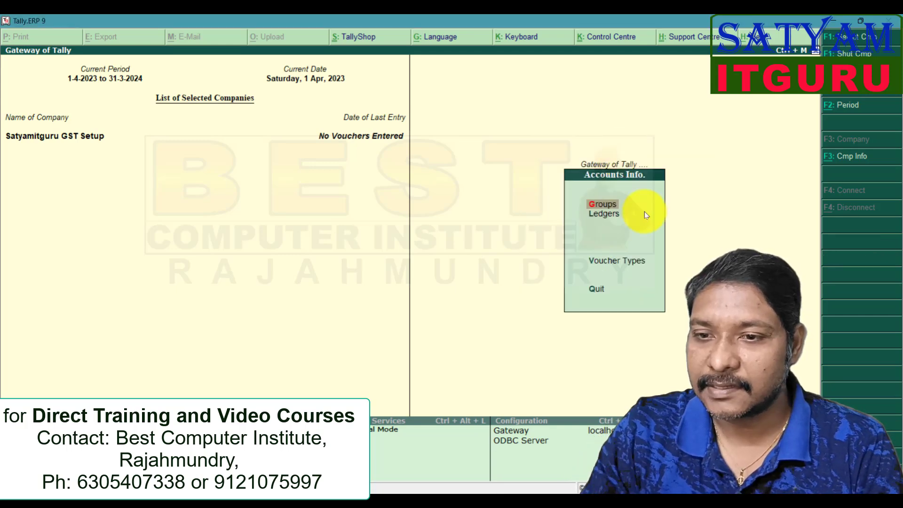
pyautogui.press('Down')
pyautogui.press('Return')
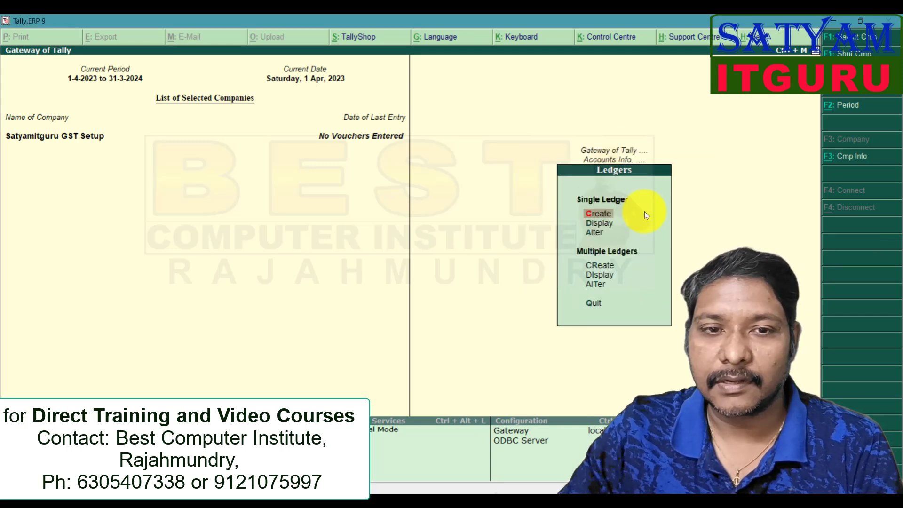
pyautogui.press('Return')
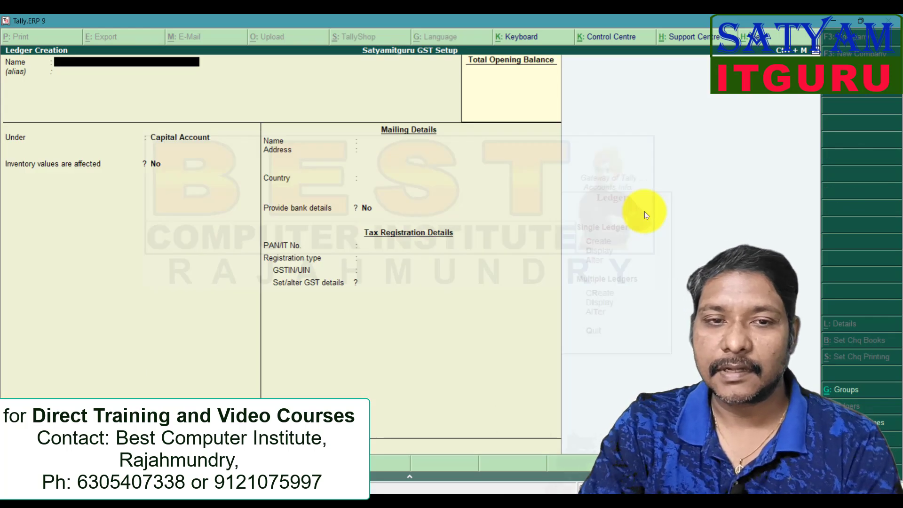
pyautogui.write('CGST')
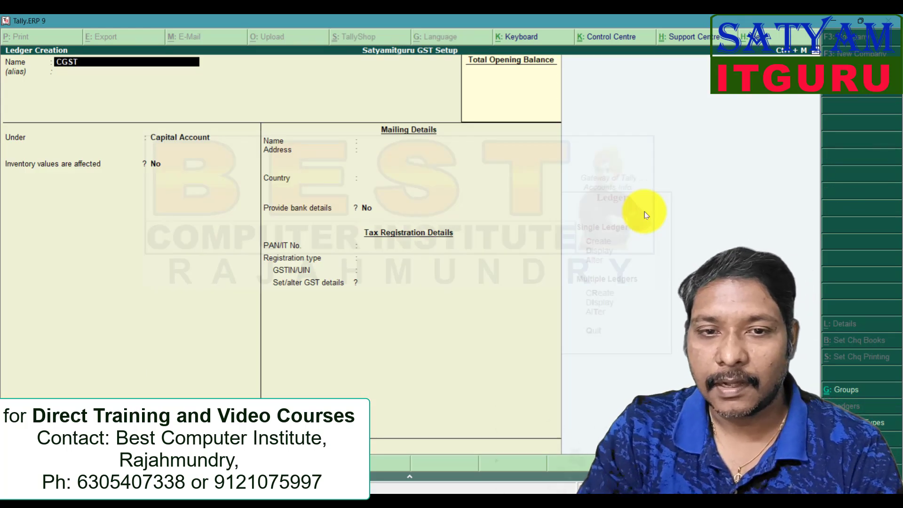
pyautogui.press('Return')
pyautogui.press('Return')
pyautogui.write('du')
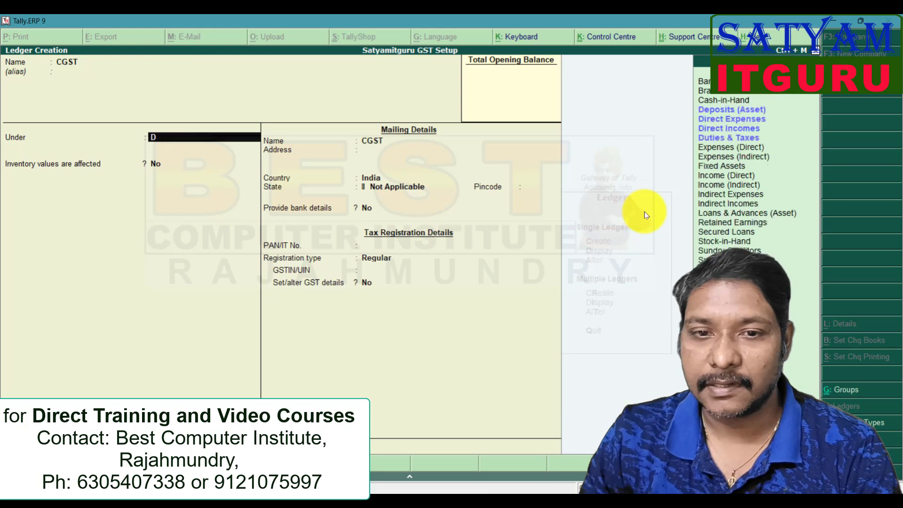
pyautogui.press('Return')
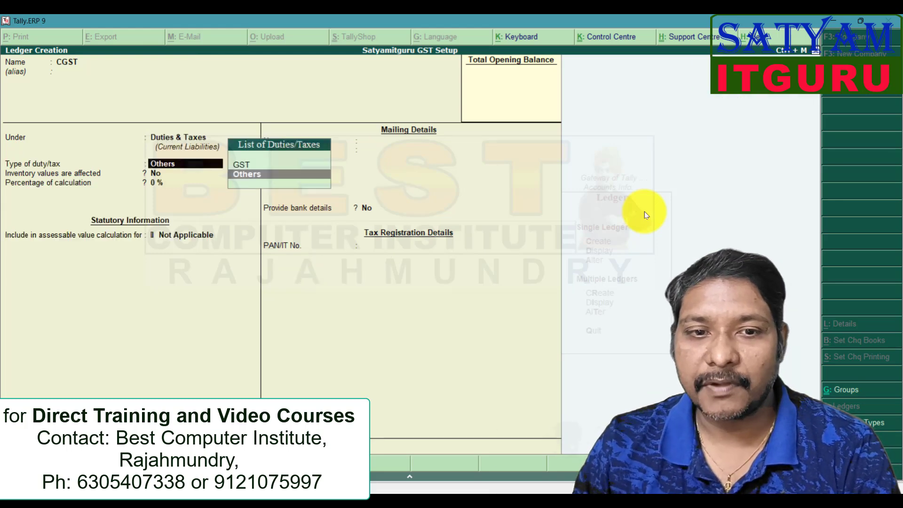
# - Set the CGST ledger's duty type to GST and its tax type to Central Tax, and save it
pyautogui.press('Up')
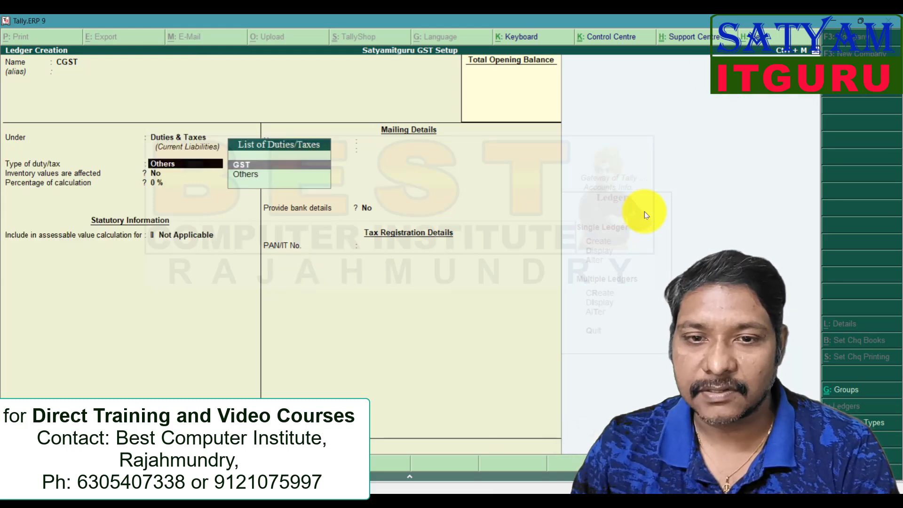
pyautogui.press('Return')
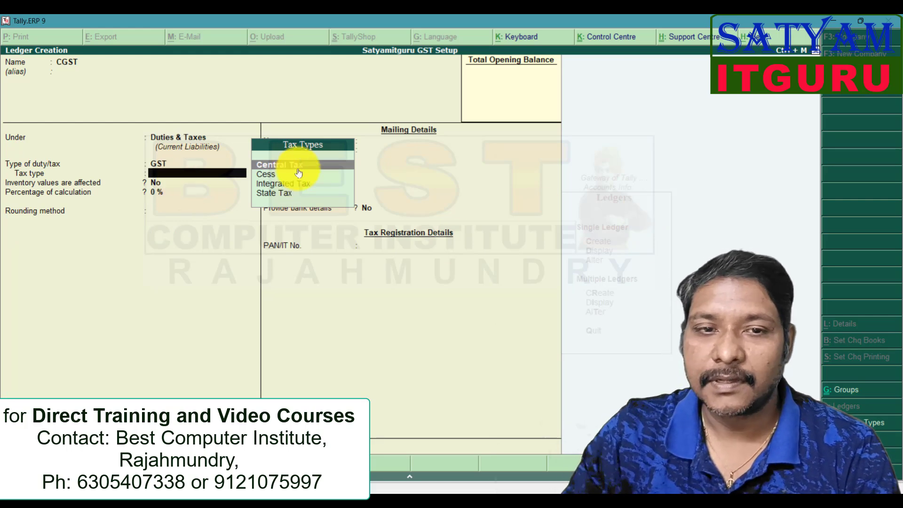
pyautogui.press('Return')
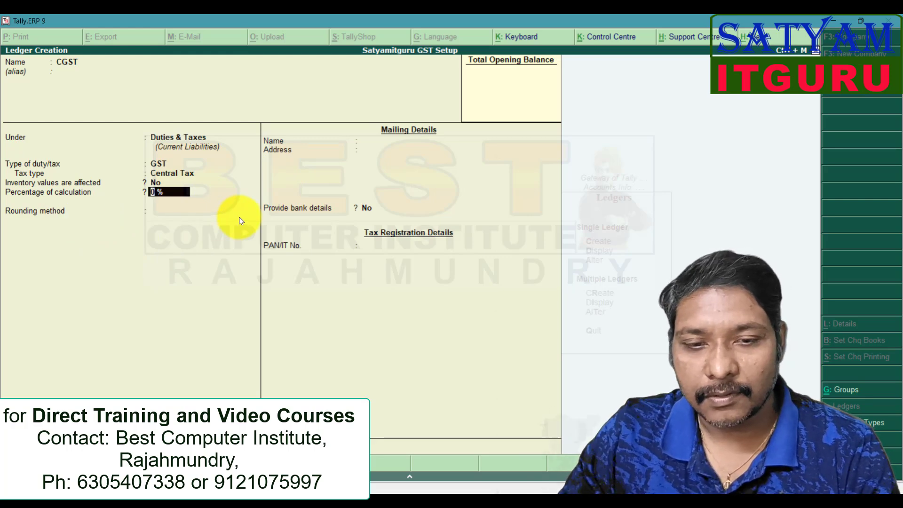
pyautogui.hotkey('ctrl', 'a')
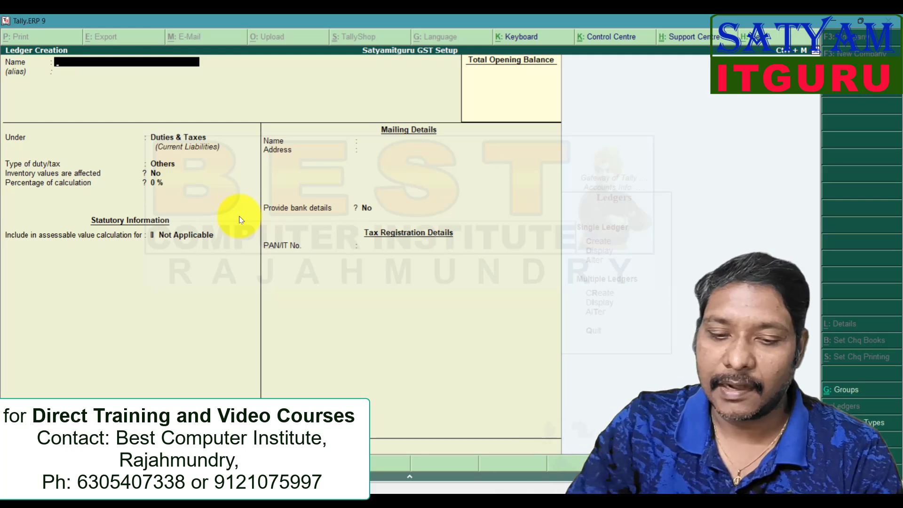
# - Start another ledger named SGST under Duties & Taxes
pyautogui.write('SGST')
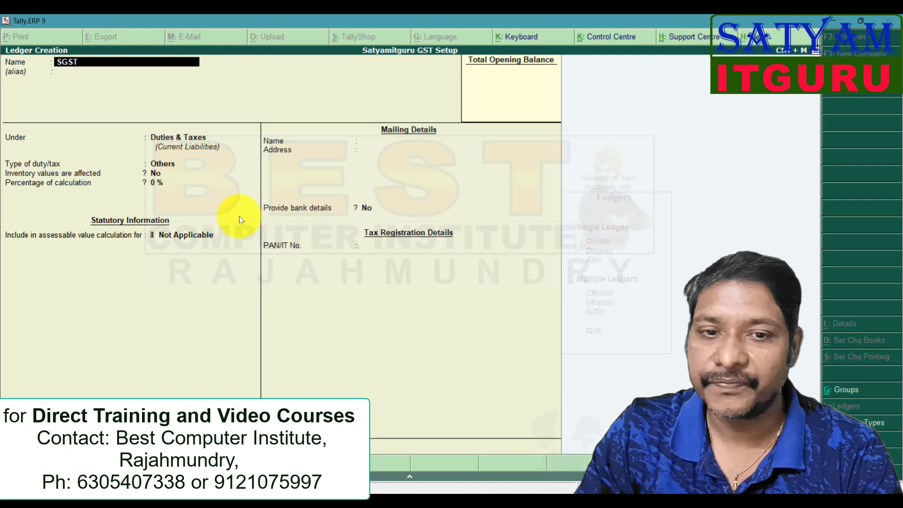
pyautogui.press('Return')
pyautogui.press('Return')
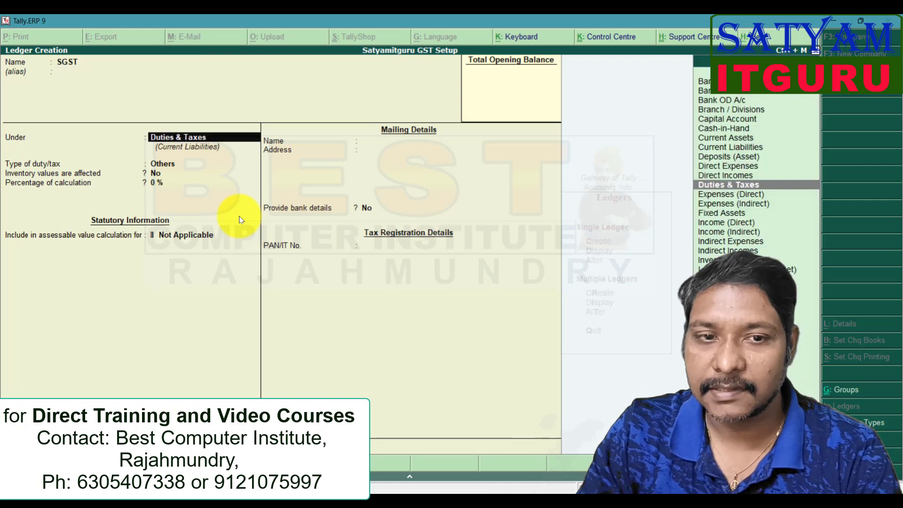
pyautogui.press('Return')
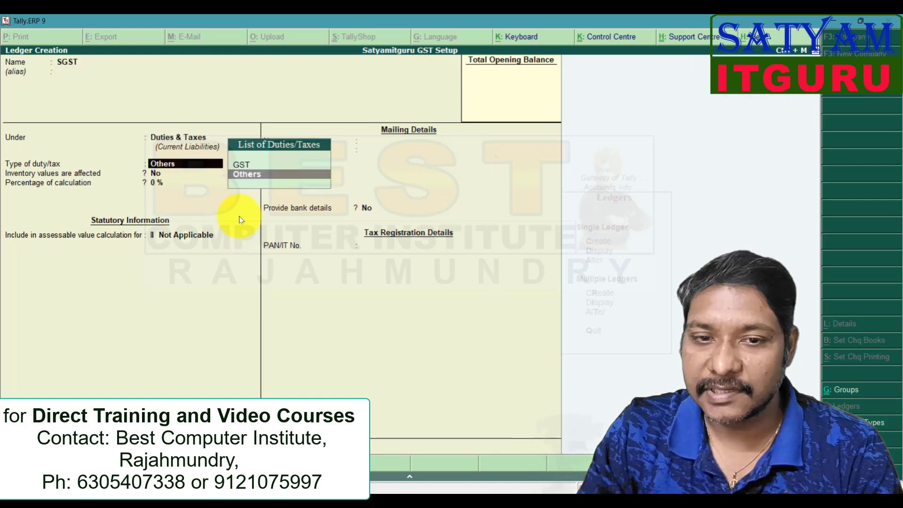
# - Set the SGST ledger's duty type to GST and its tax type to State Tax, and save it
pyautogui.press('Up')
pyautogui.press('Return')
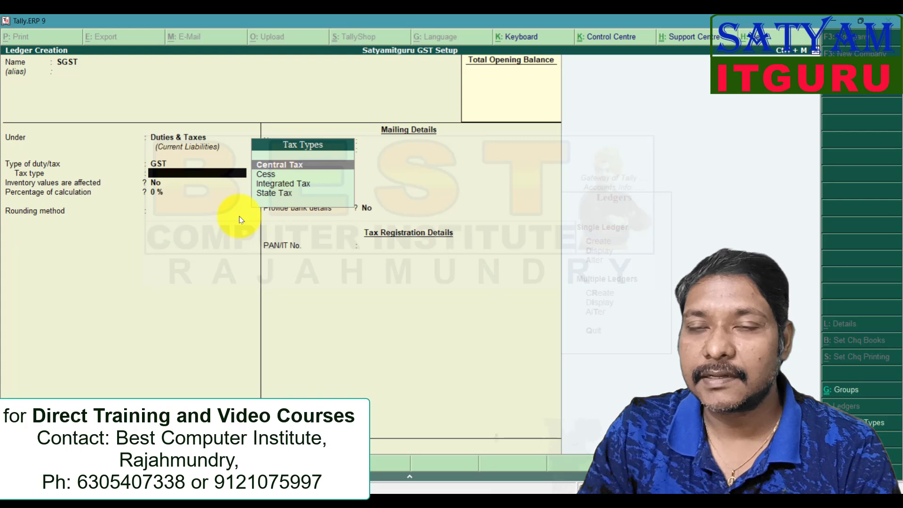
pyautogui.press('Down')
pyautogui.press('Down')
pyautogui.press('Down')
pyautogui.press('Return')
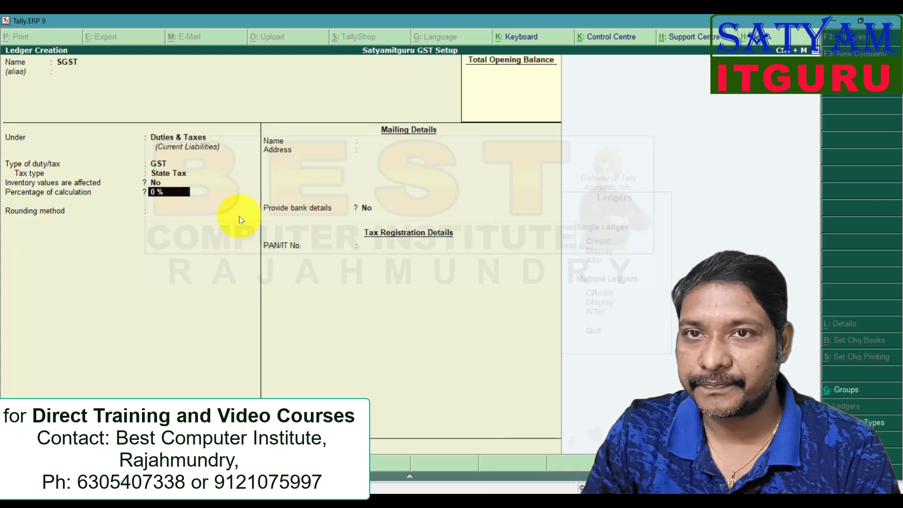
pyautogui.hotkey('ctrl', 'a')
# - Enter an IGST ledger under Duties & Taxes with duty type GST and tax type Integrated Tax, and return to the Gateway of Tally
pyautogui.write('IGST')
pyautogui.press('Return')
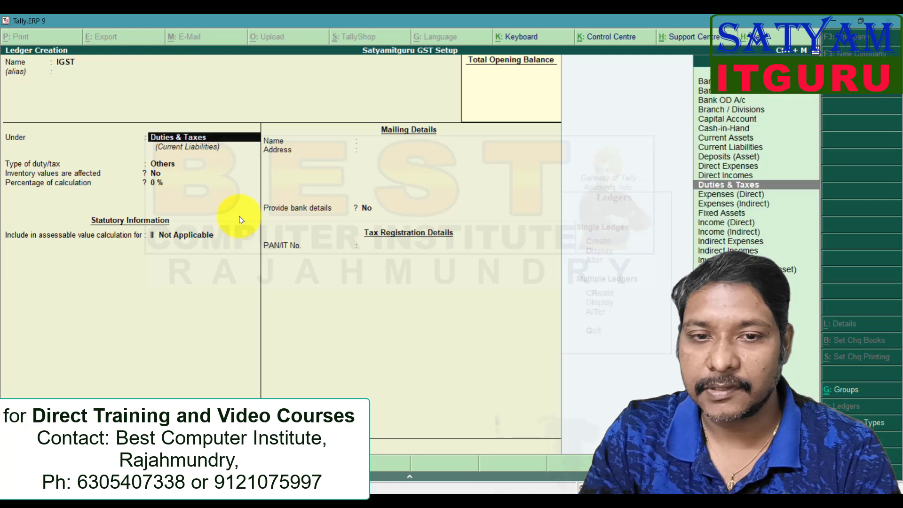
pyautogui.press('Return')
pyautogui.press('Up')
pyautogui.press('Return')
pyautogui.press('Down')
pyautogui.press('Down')
pyautogui.press('Return')
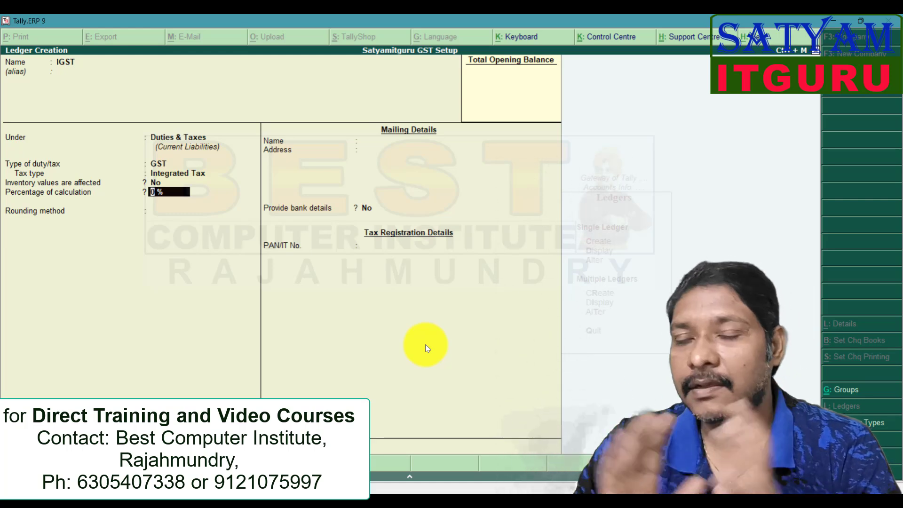
pyautogui.press('Escape')
pyautogui.press('Escape')
pyautogui.press('Escape')
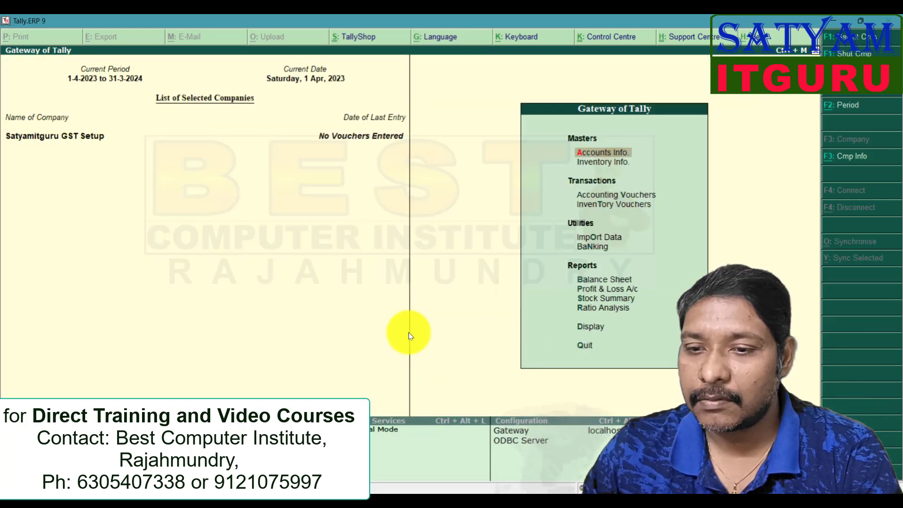
# - Display the list of GST statutory reports and select GSTR-1
pyautogui.click(593, 331)
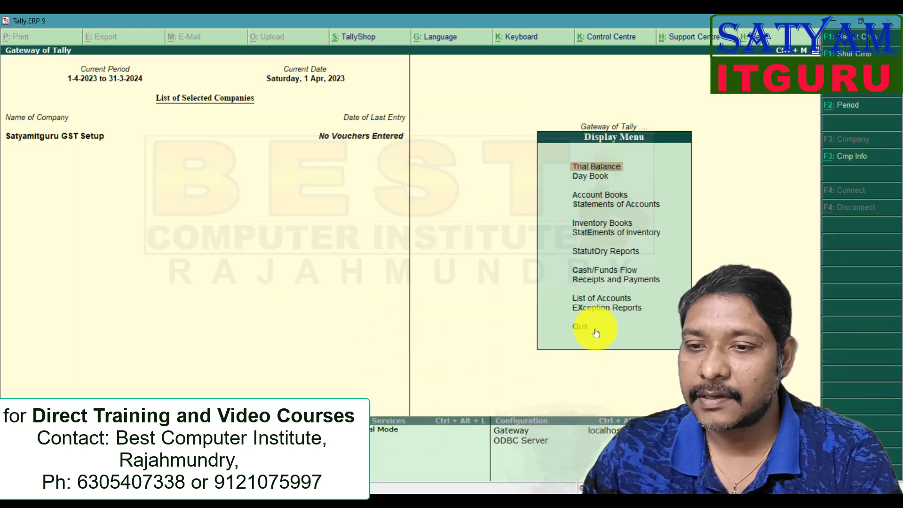
pyautogui.click(607, 251)
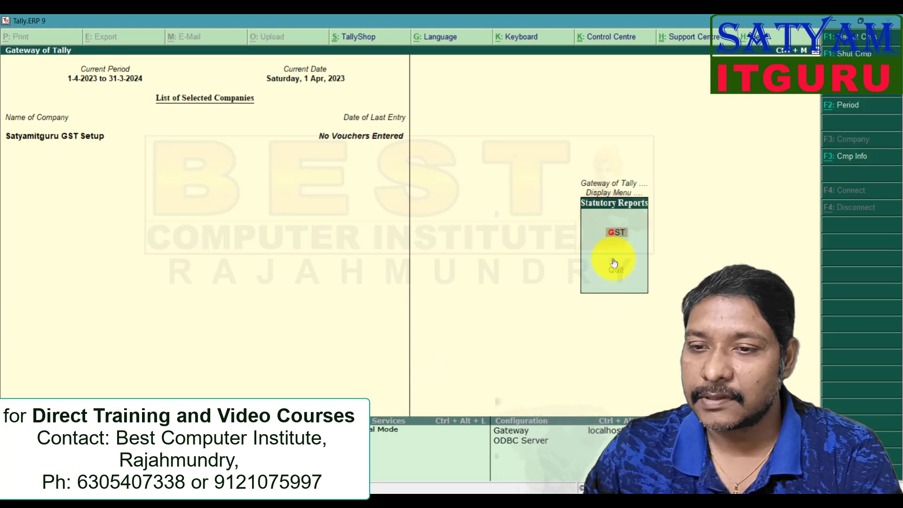
pyautogui.click(614, 234)
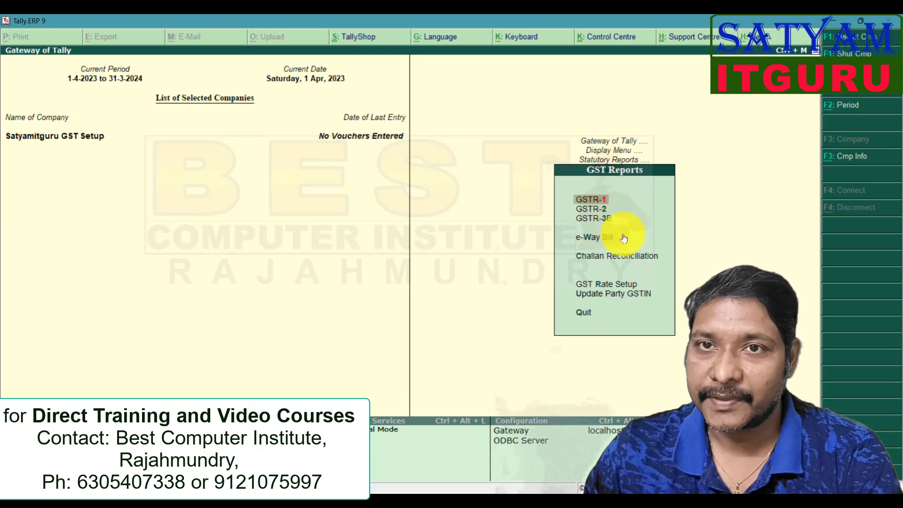
pyautogui.click(633, 295)
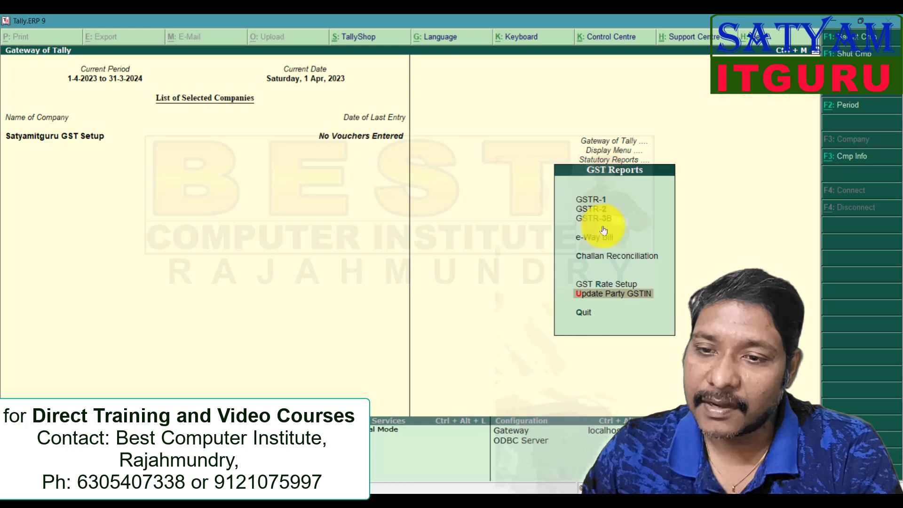
pyautogui.click(597, 201)
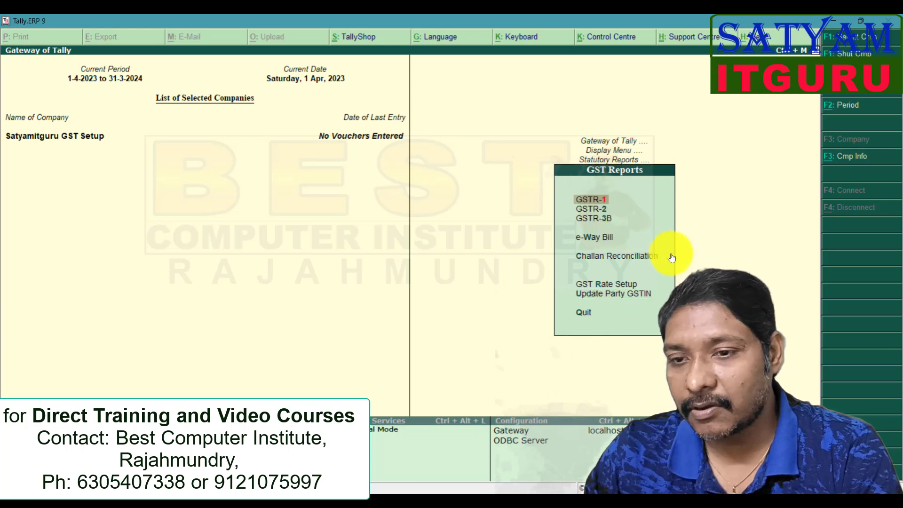